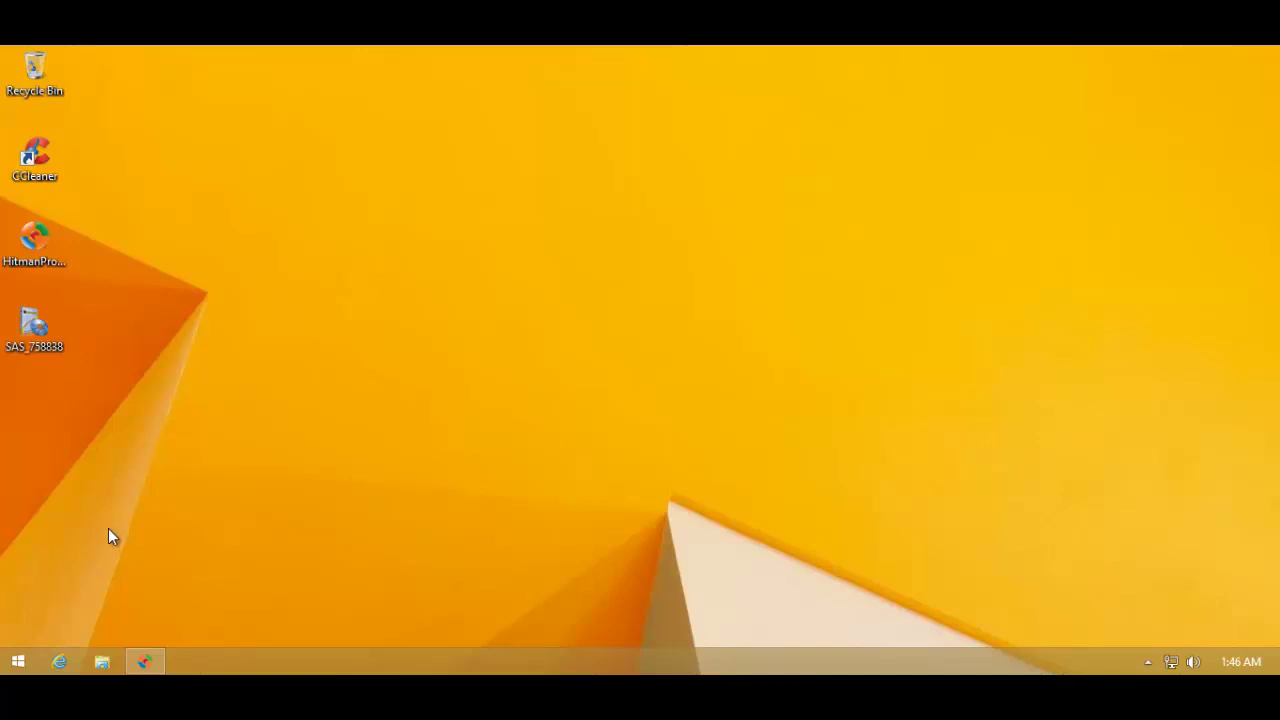
# - Bring up the minimized HitmanPro scan results, examine the full list of detected items, and minimize the window again
pyautogui.click(136, 652)
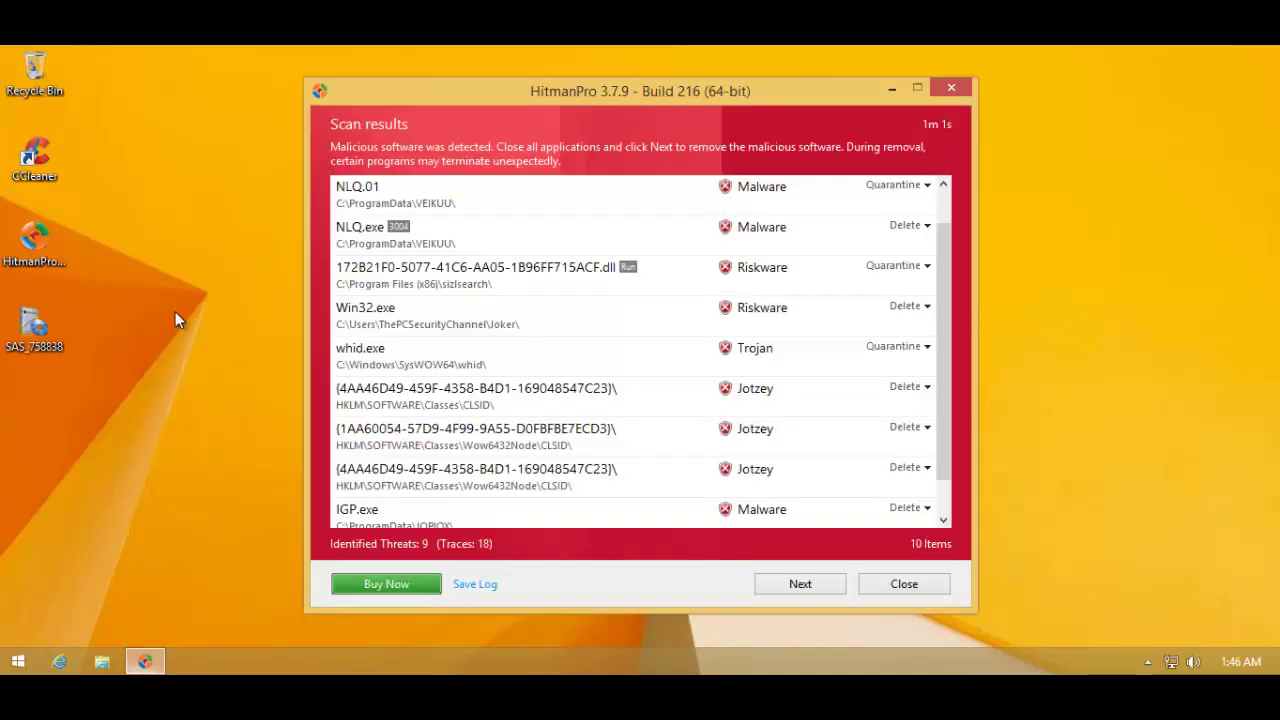
pyautogui.moveTo(945, 276); pyautogui.dragTo(948, 333)
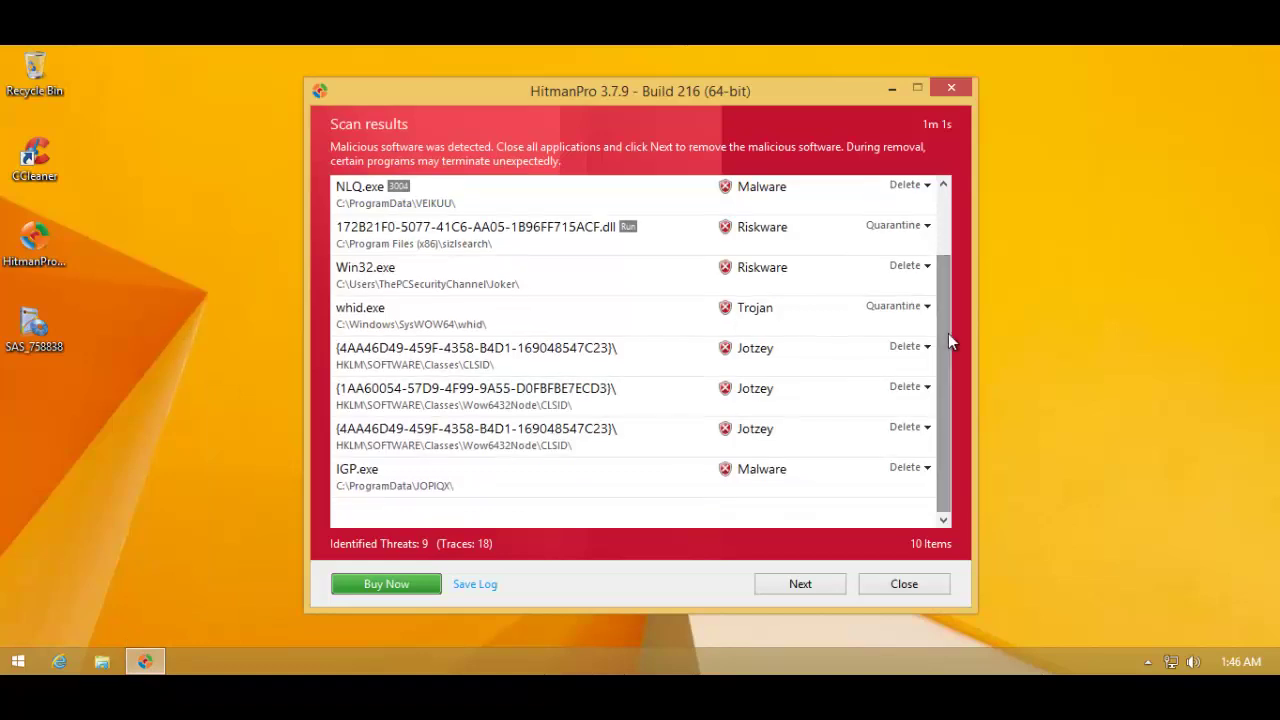
pyautogui.moveTo(943, 281); pyautogui.dragTo(942, 236)
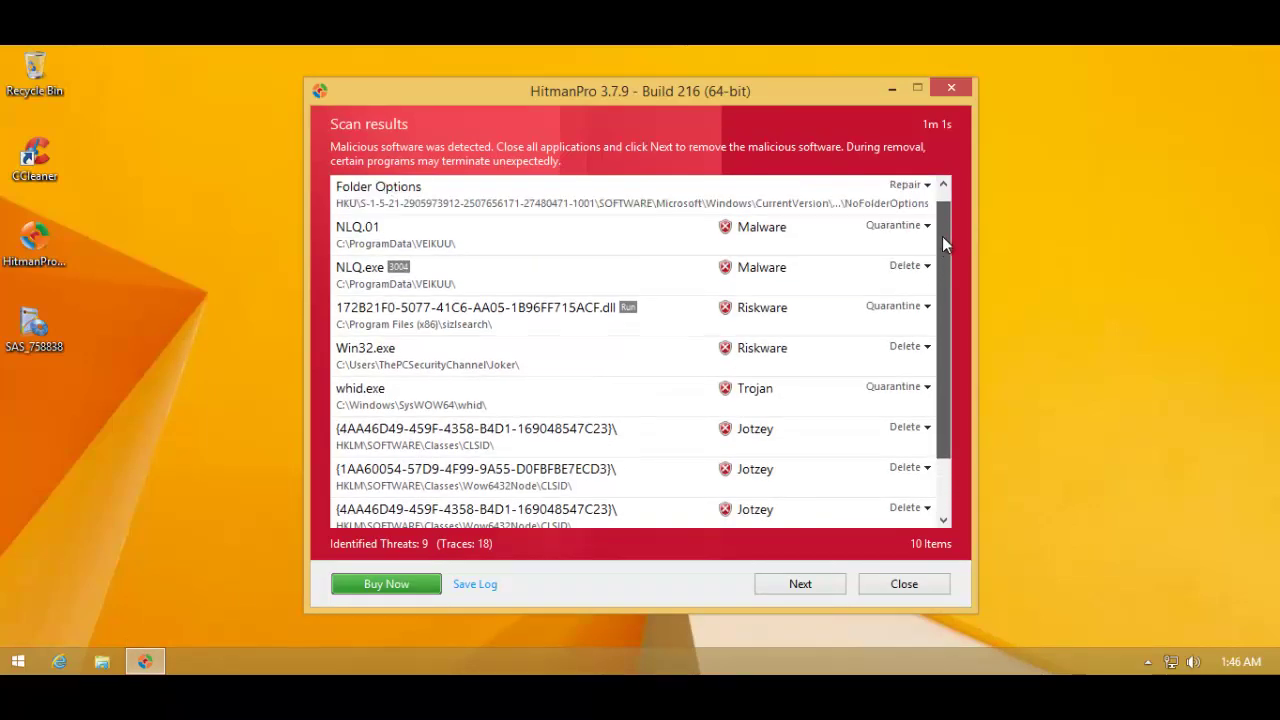
pyautogui.moveTo(931, 287); pyautogui.dragTo(910, 218)
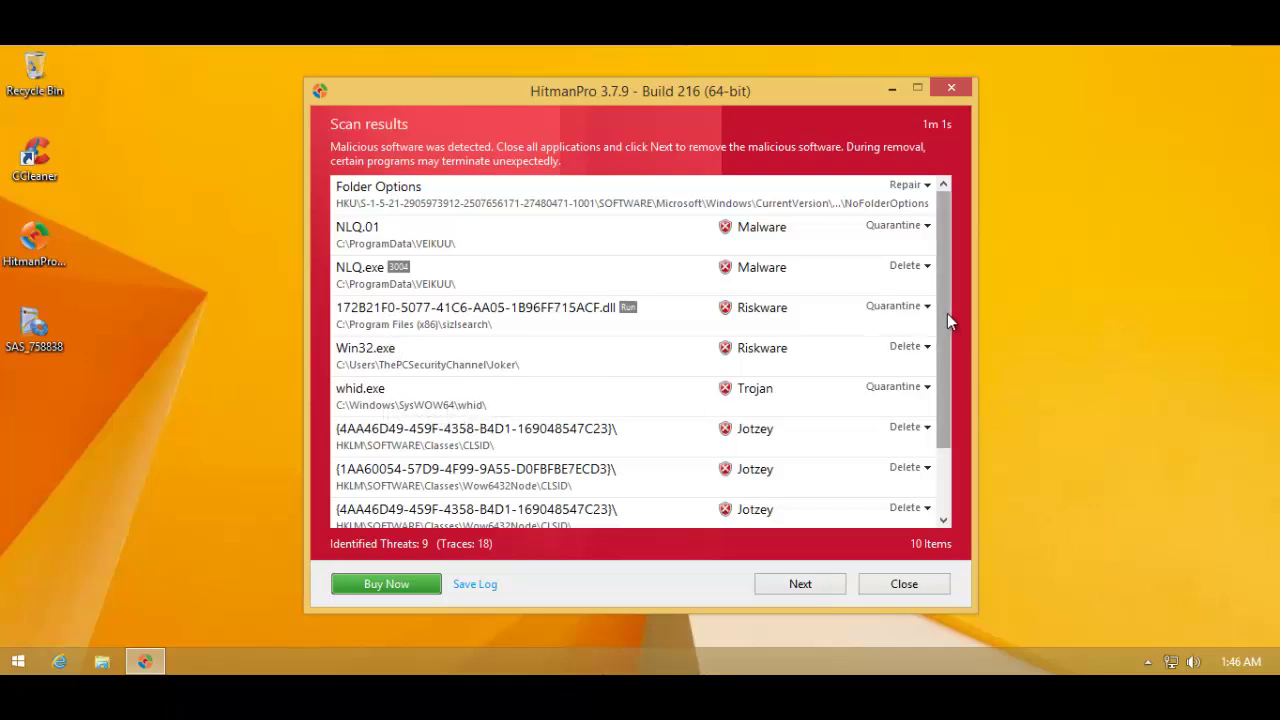
pyautogui.moveTo(947, 313); pyautogui.dragTo(937, 218)
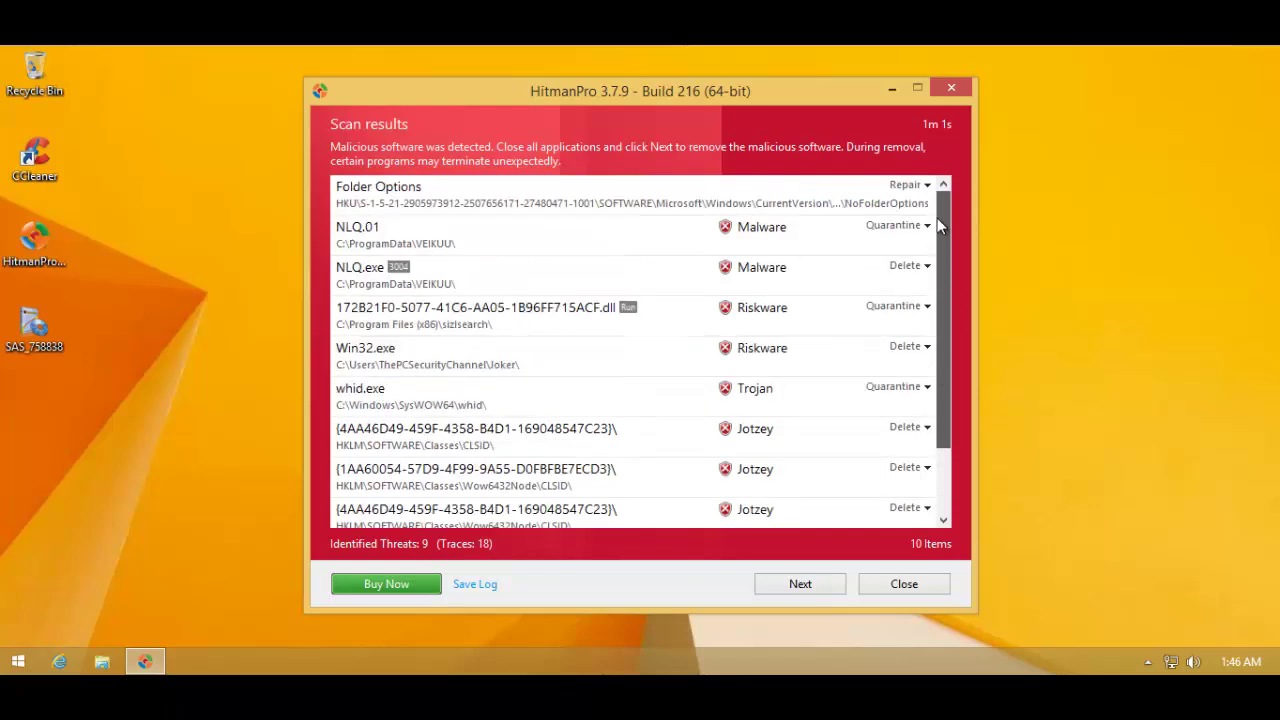
pyautogui.click(898, 86)
# - Launch the SAS_758838 installer from the desktop and accept the SUPERAntiSpyware license agreement
pyautogui.doubleClick(52, 312)
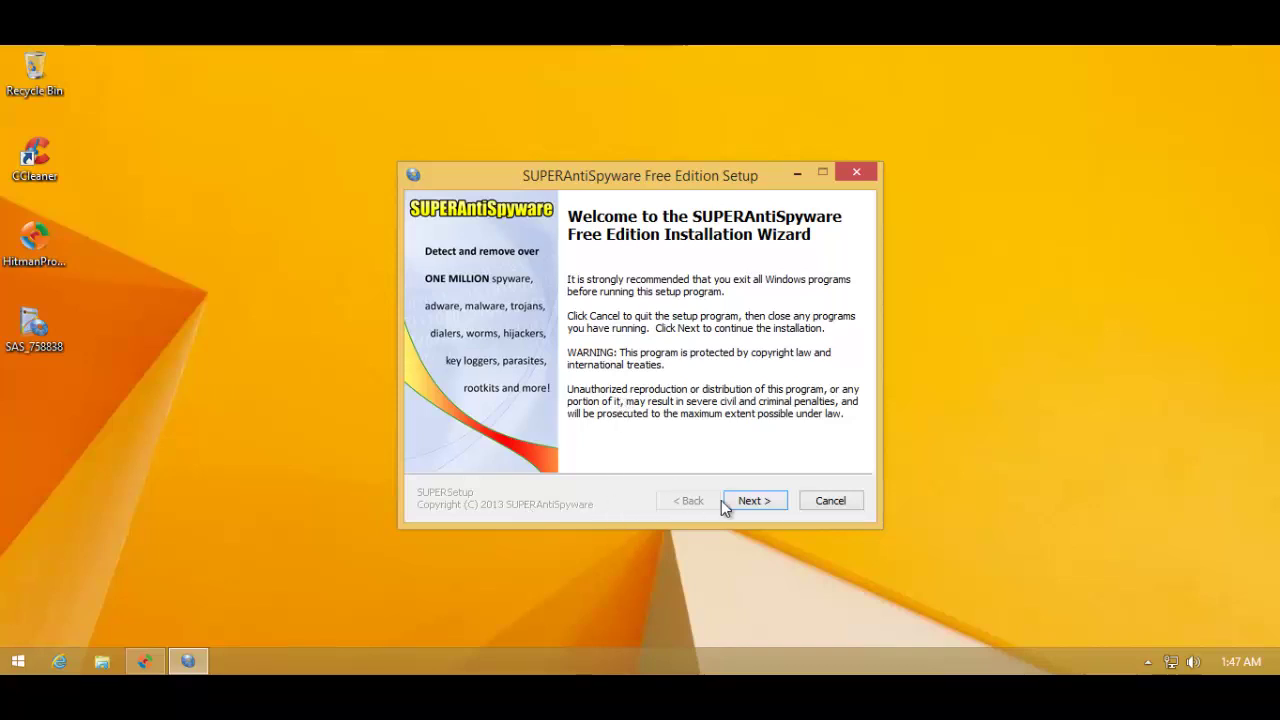
pyautogui.click(747, 499)
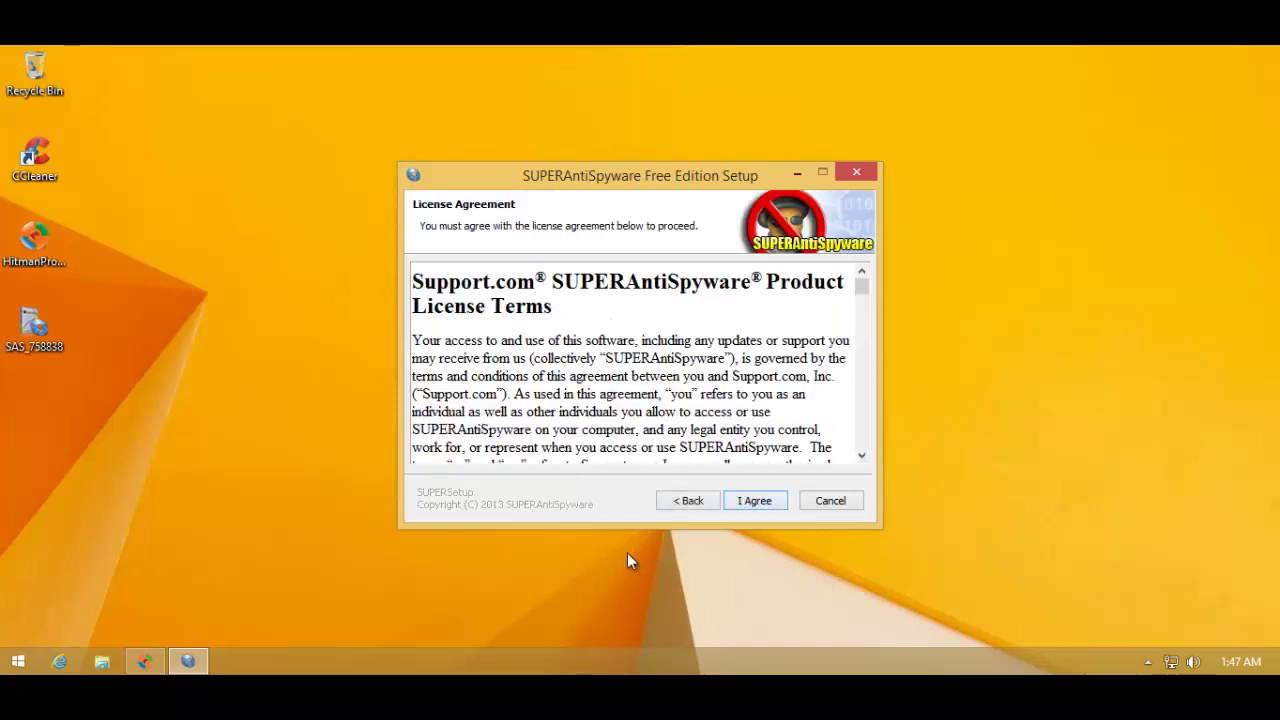
pyautogui.click(752, 500)
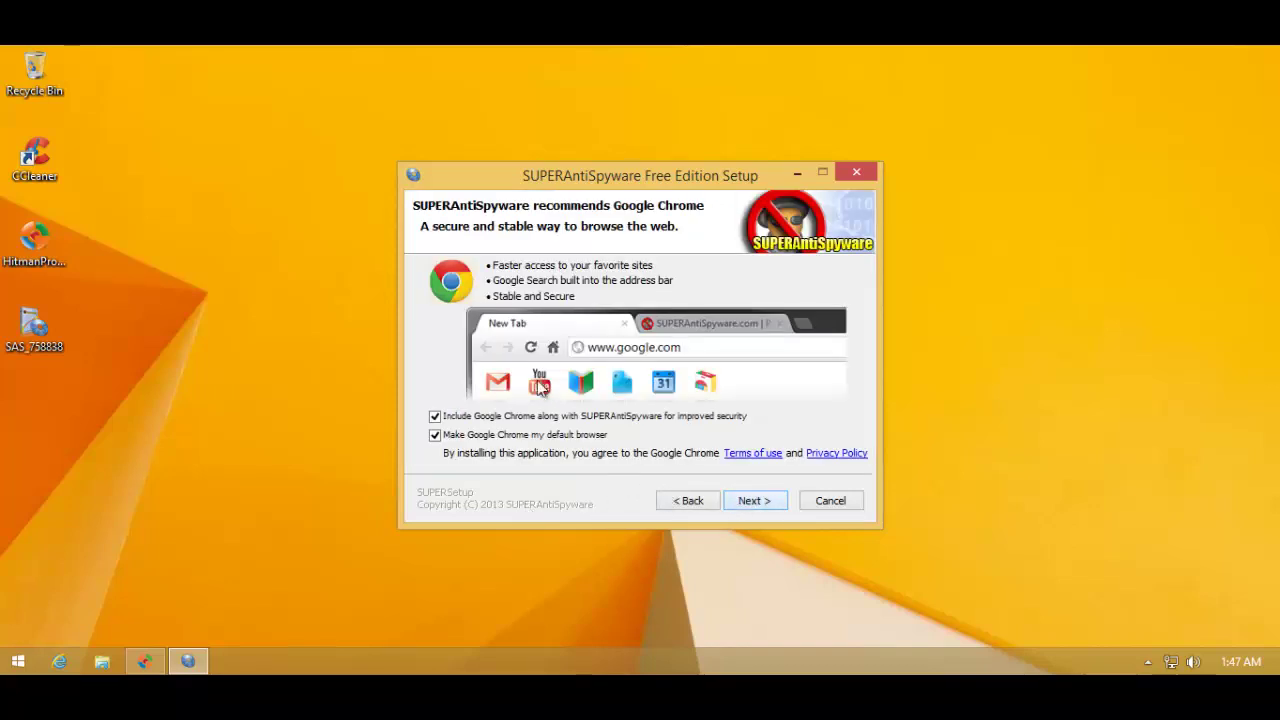
# - Opt out of both Google Chrome offers and install SUPERAntiSpyware Free Edition for all users in the default destination folder
pyautogui.click(435, 416)
pyautogui.click(435, 435)
pyautogui.click(755, 502)
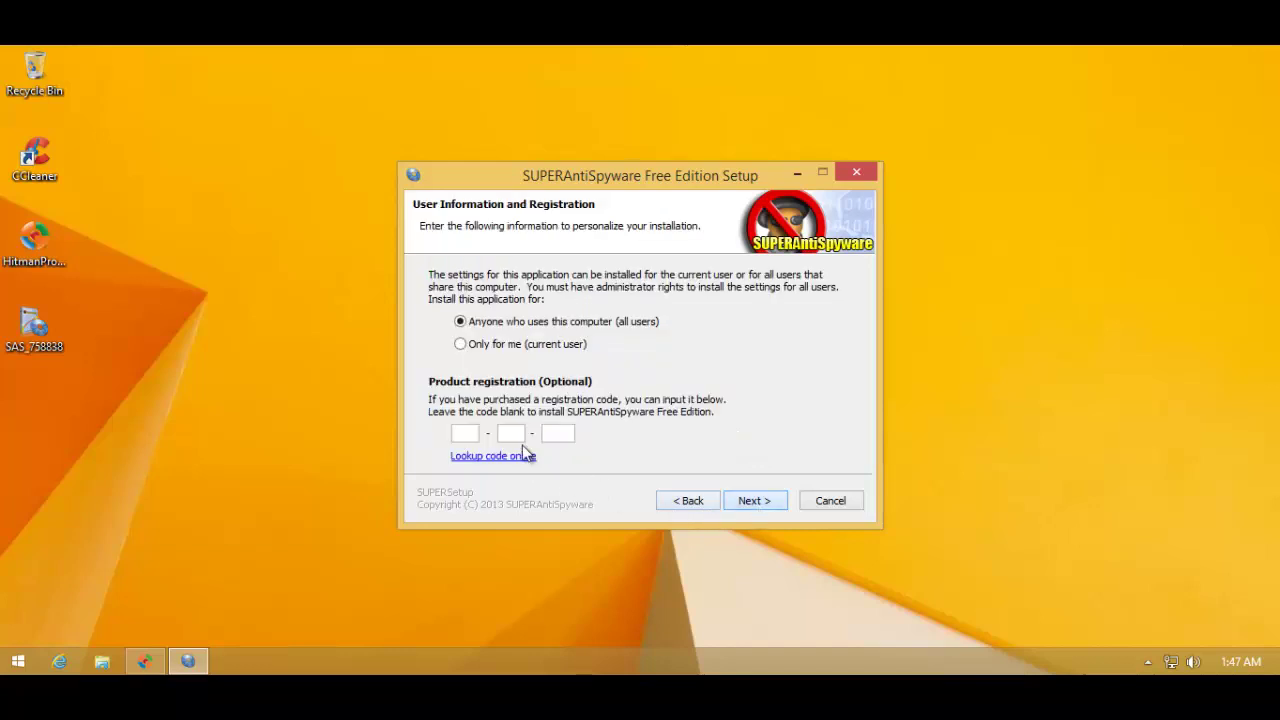
pyautogui.click(754, 500)
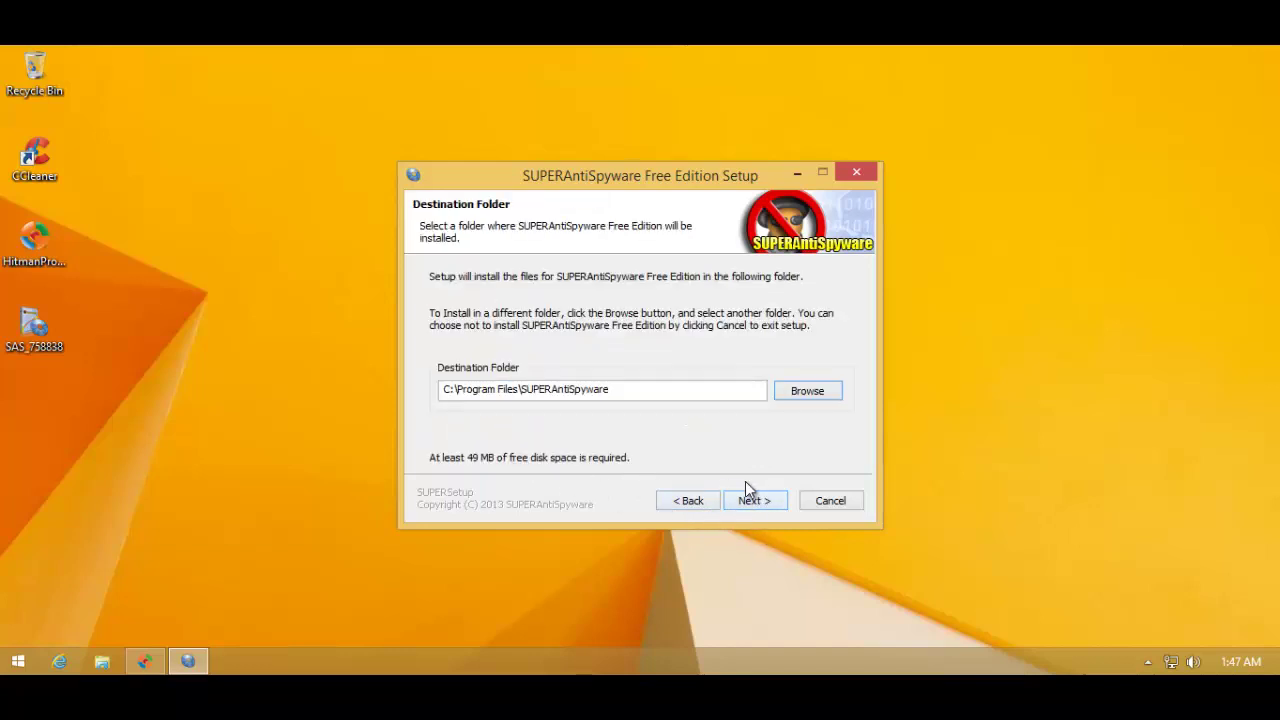
pyautogui.click(767, 501)
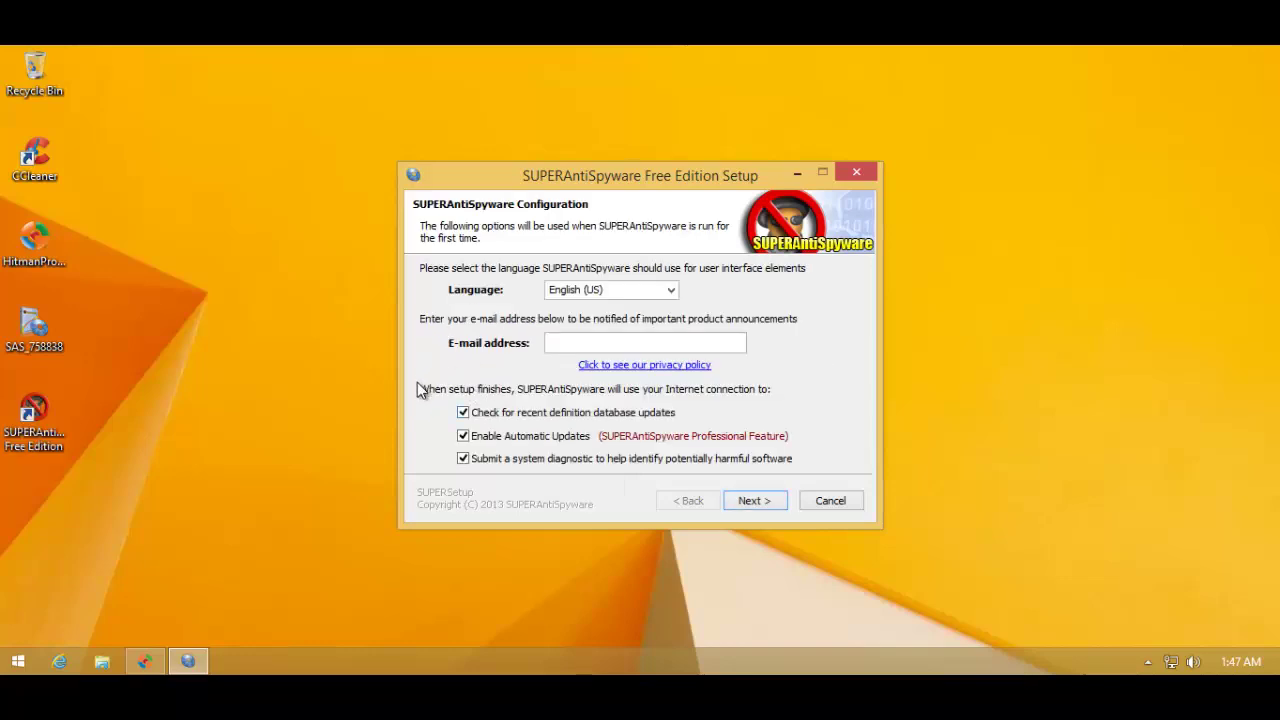
# - Finish the setup configuration with automatic updates turned off and decline the SUPERAntiSpyware Professional trial
pyautogui.click(493, 443)
pyautogui.click(750, 497)
pyautogui.click(808, 503)
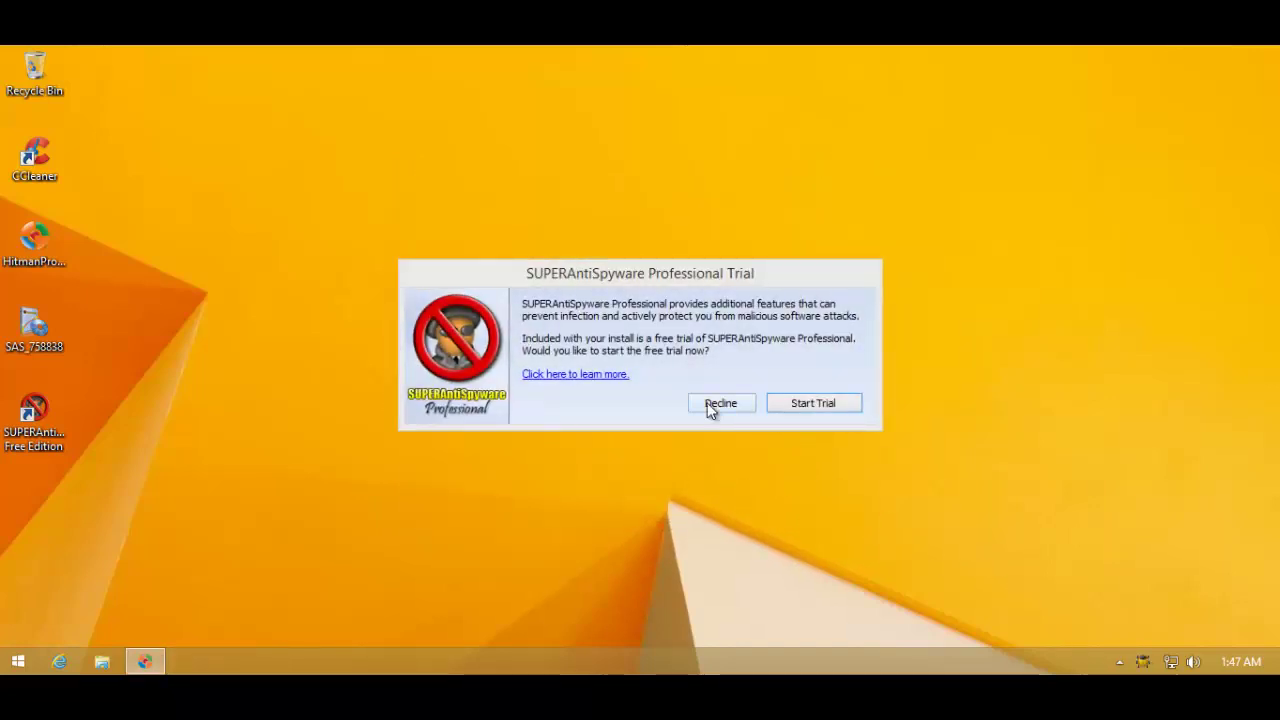
pyautogui.click(708, 405)
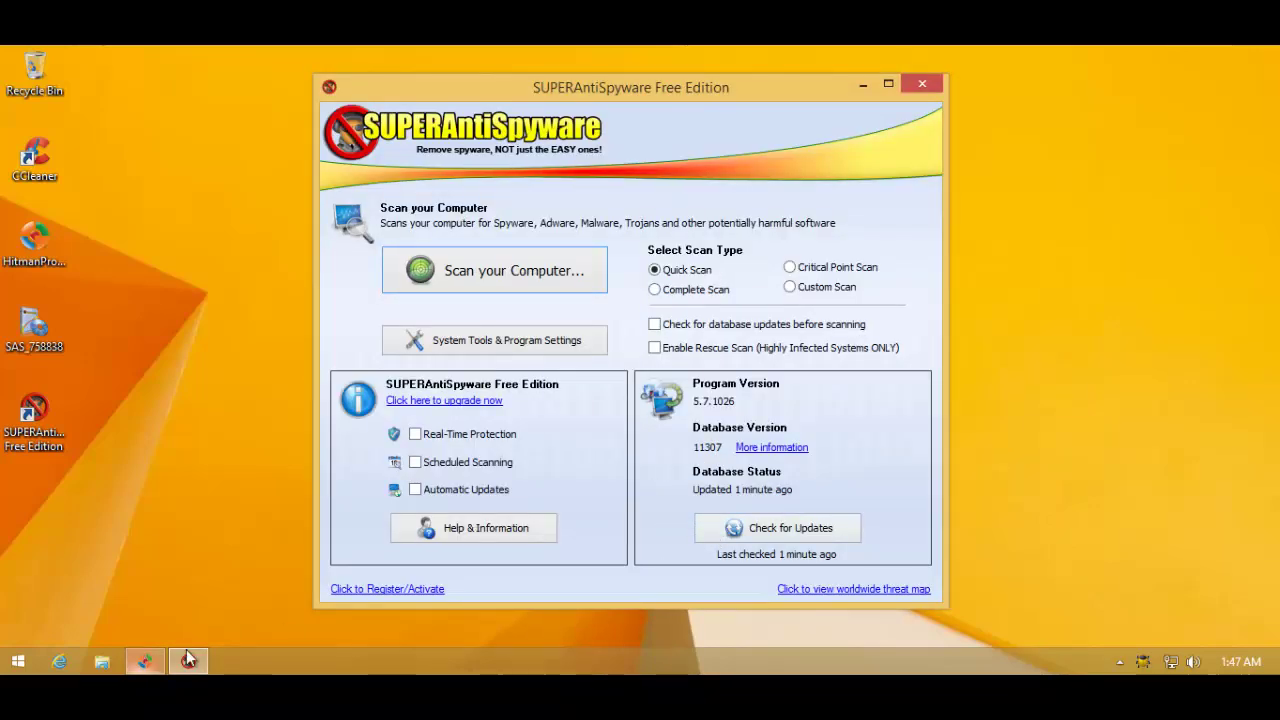
# - Check for definition updates and run a Quick Scan of the computer
pyautogui.click(775, 530)
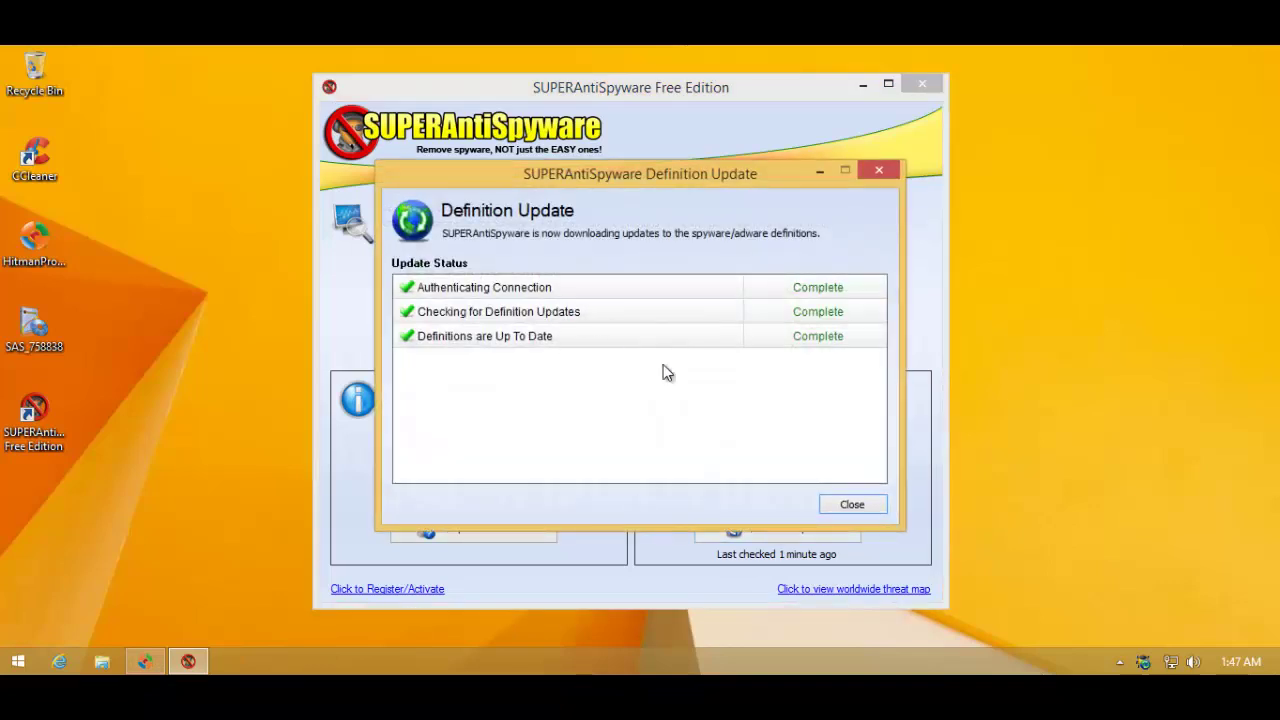
pyautogui.click(857, 502)
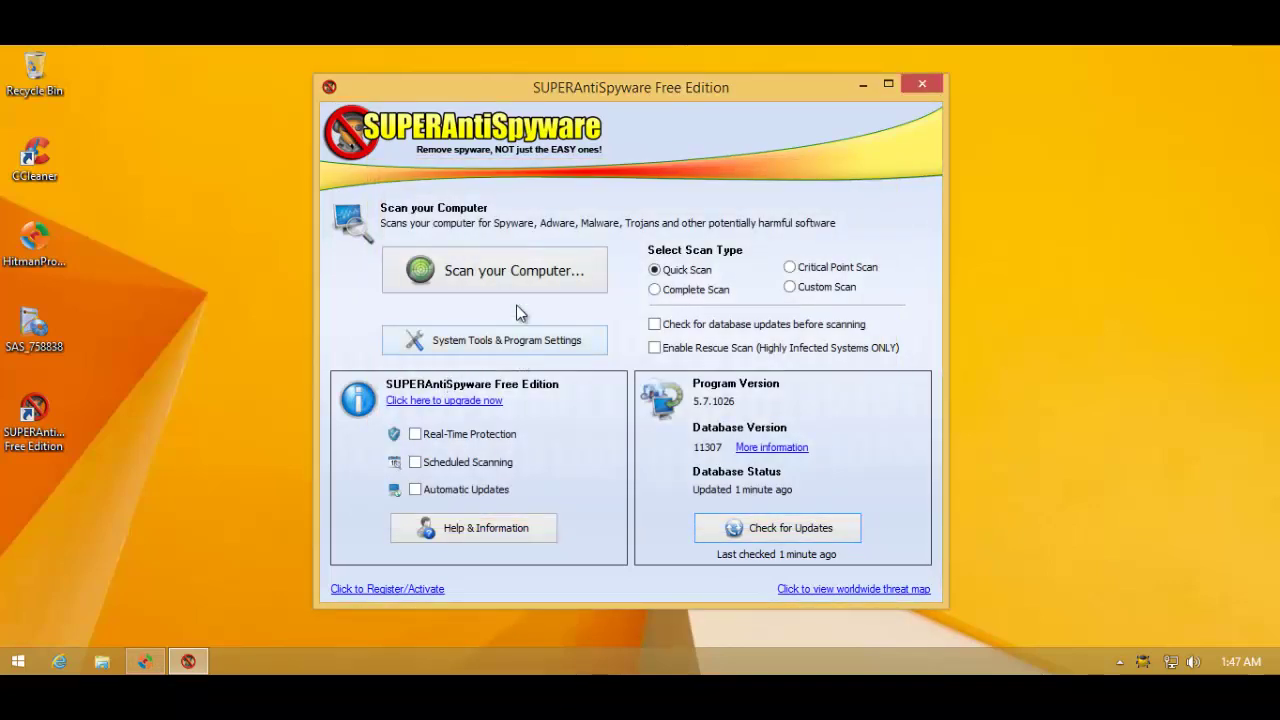
pyautogui.click(473, 276)
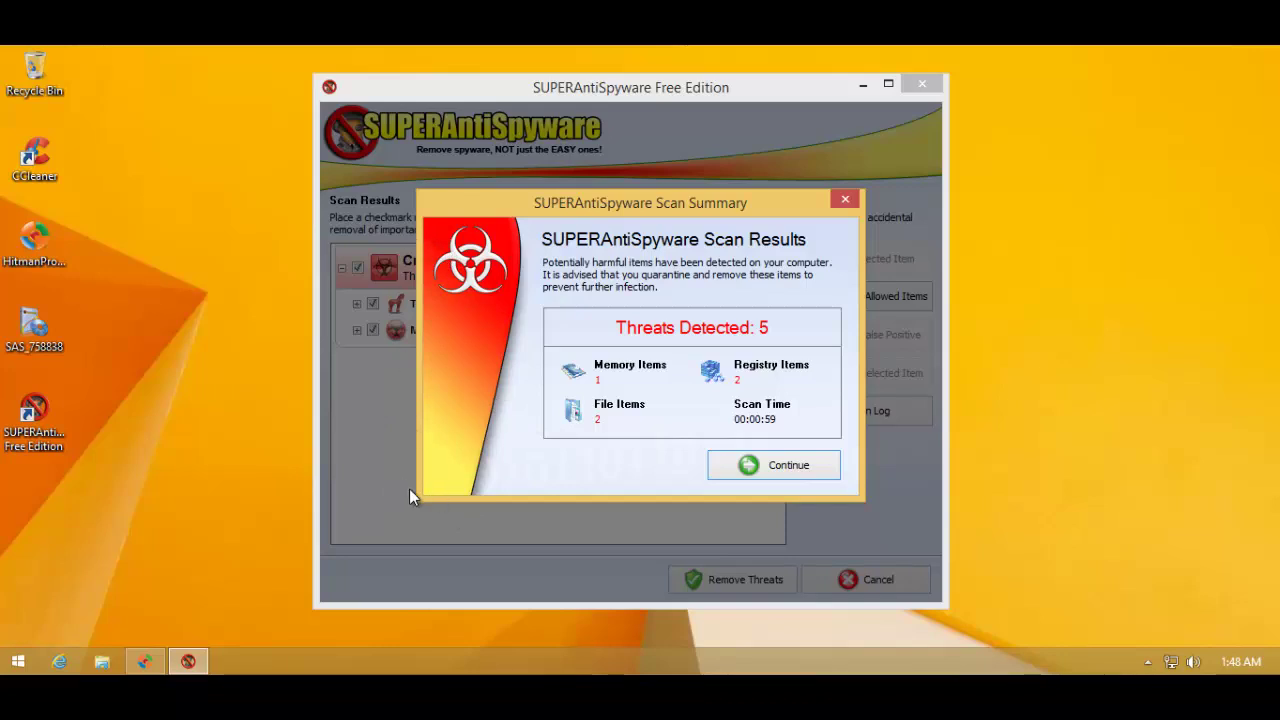
# - Dismiss the scan summary and examine the individual items listed under Trojan.Agent/Gen-Graftor and Malware.Trace
pyautogui.click(762, 470)
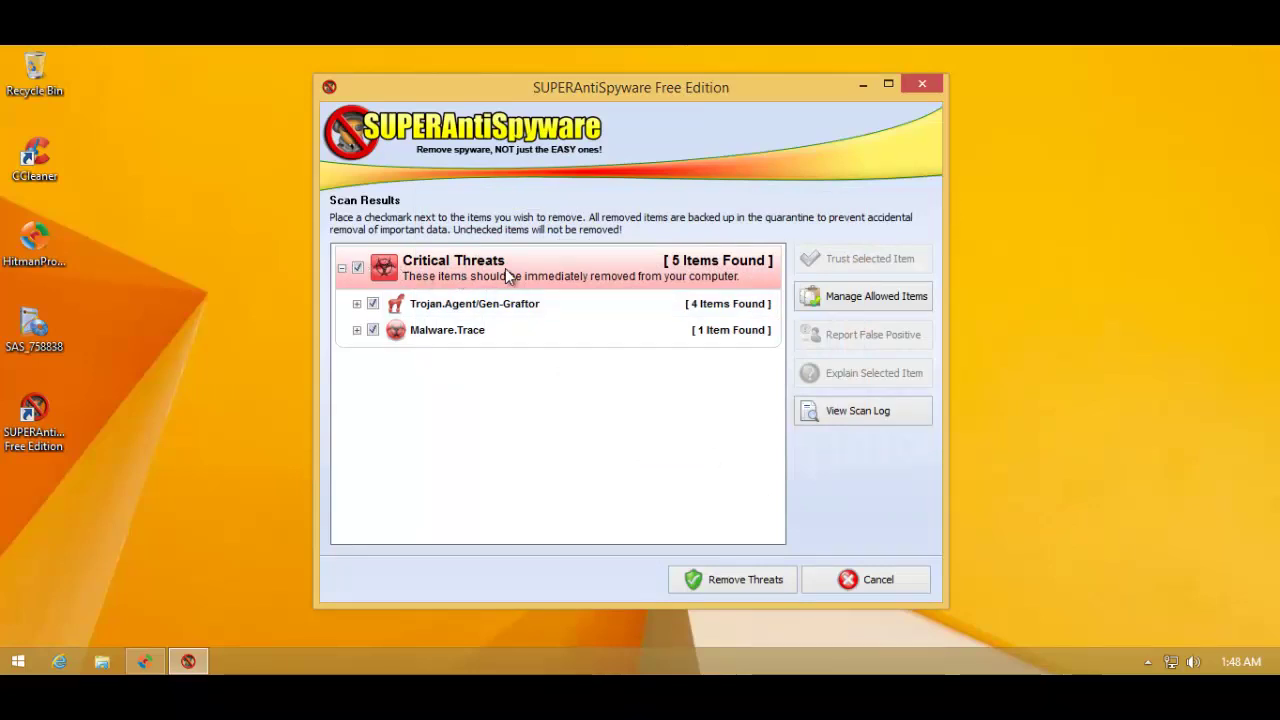
pyautogui.click(357, 303)
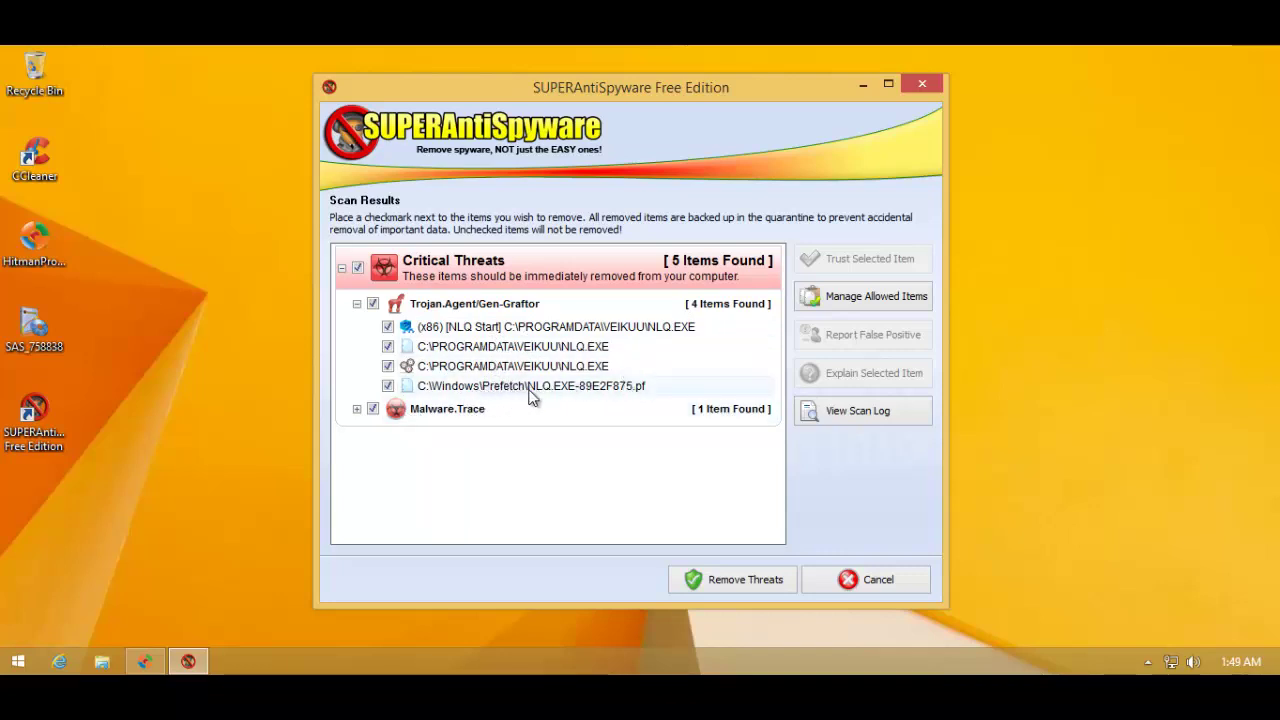
pyautogui.click(357, 304)
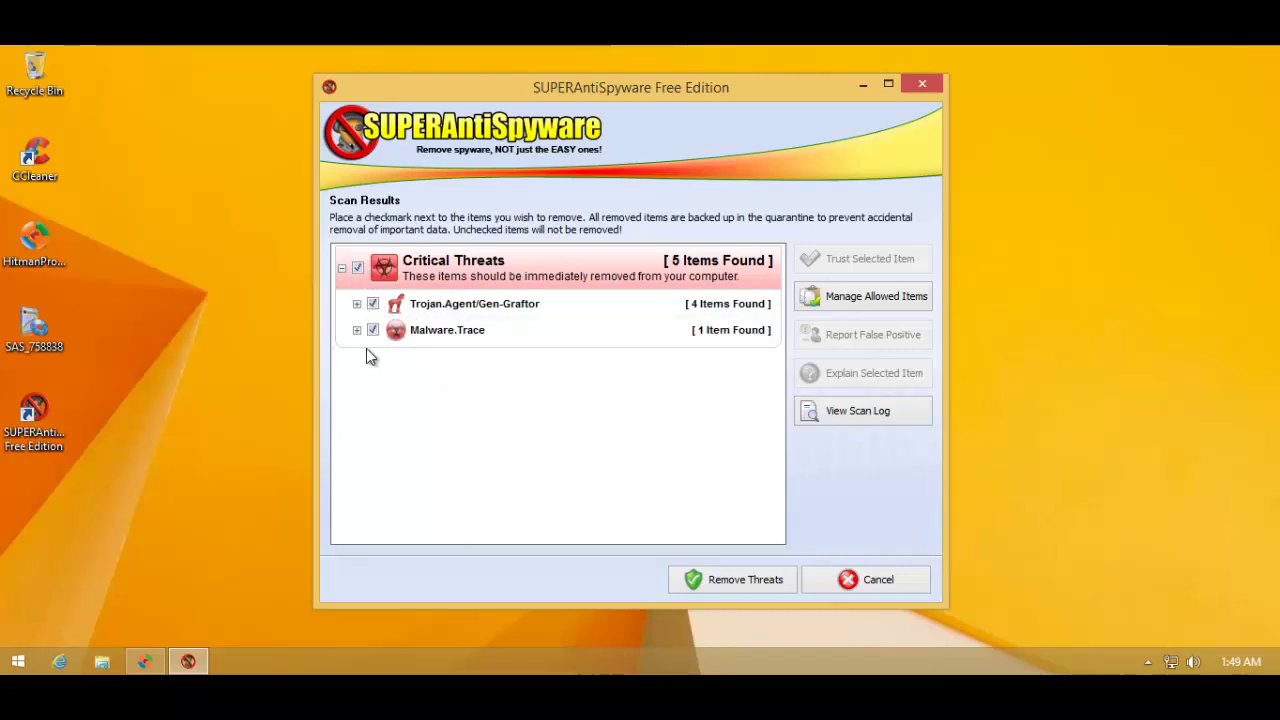
pyautogui.click(363, 336)
pyautogui.click(358, 331)
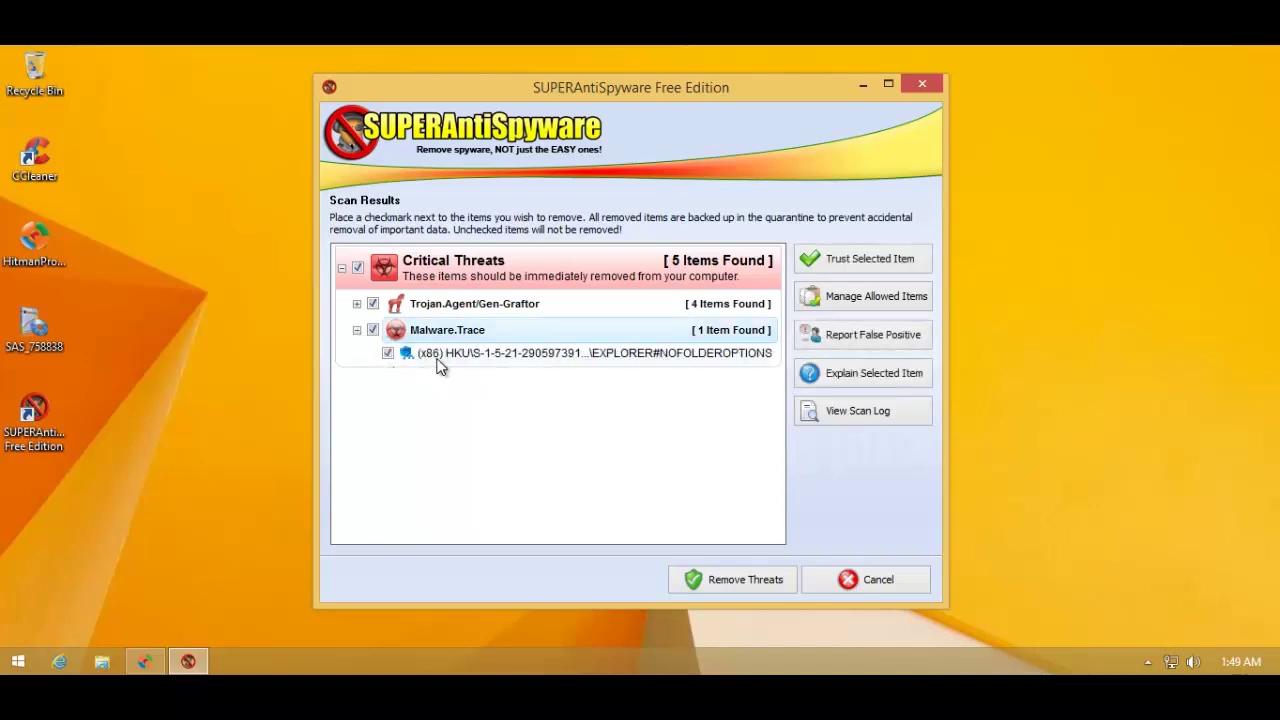
pyautogui.click(357, 330)
pyautogui.click(351, 305)
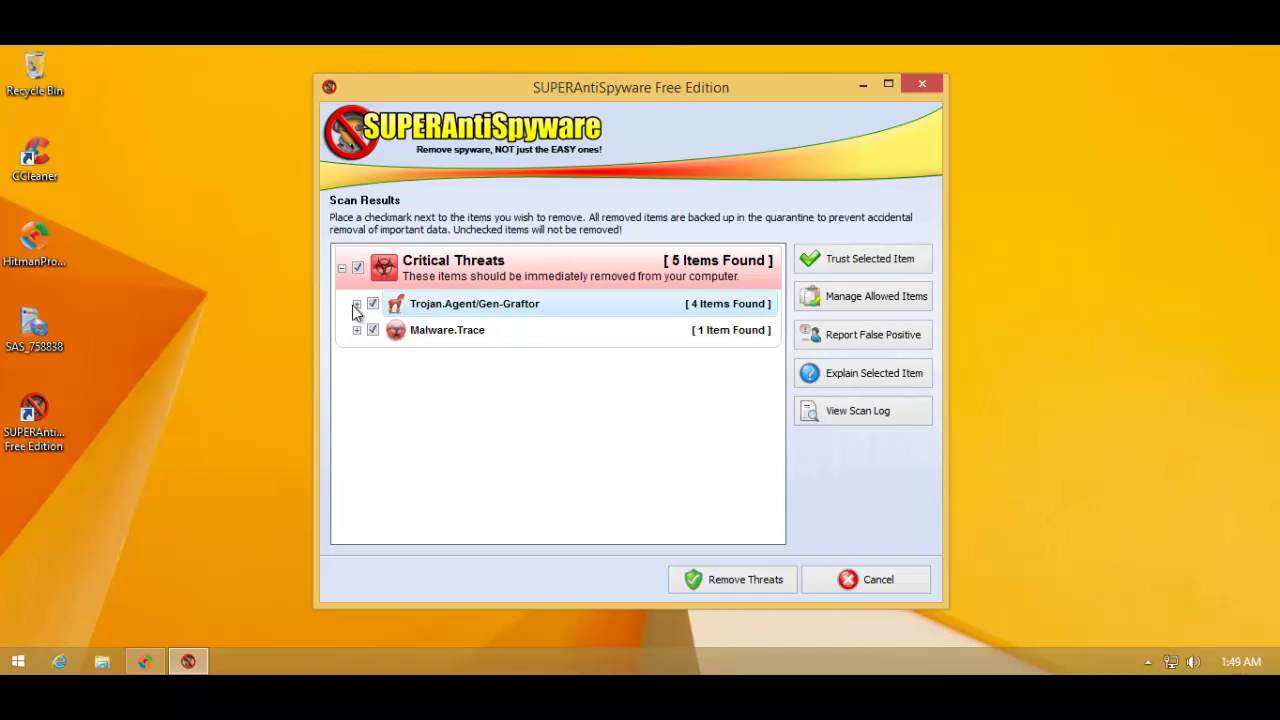
pyautogui.click(356, 305)
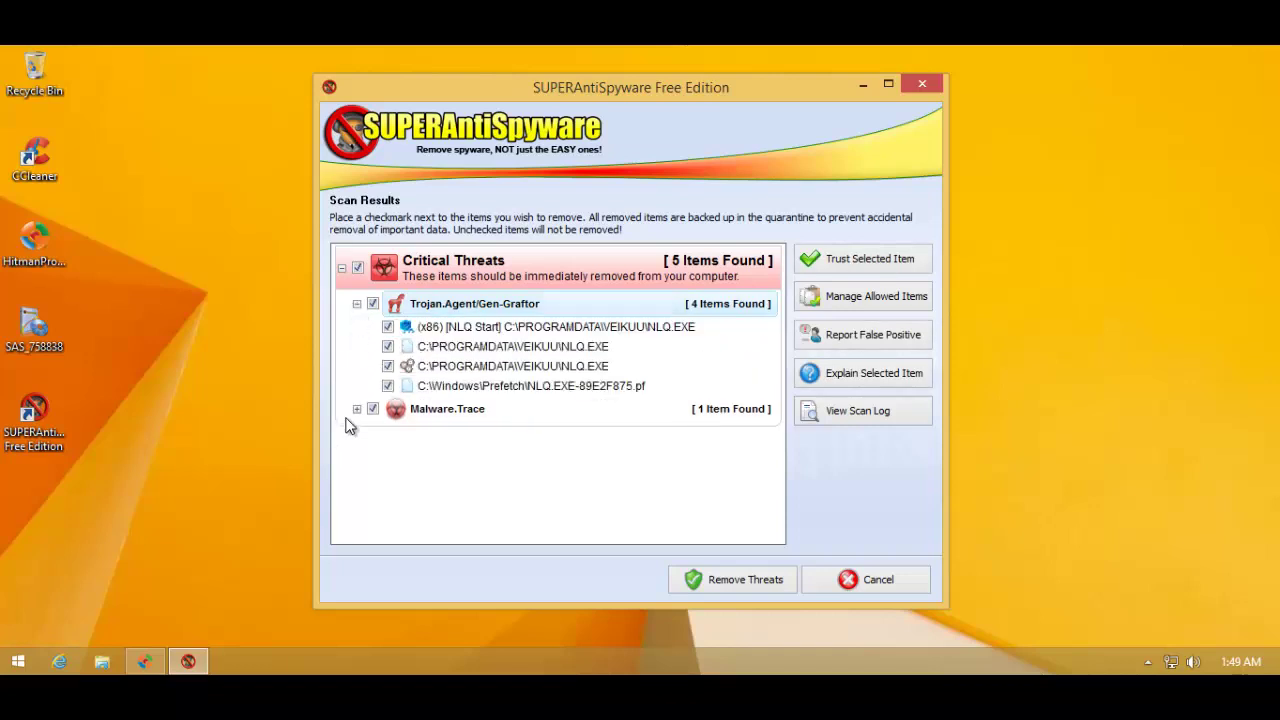
pyautogui.click(357, 305)
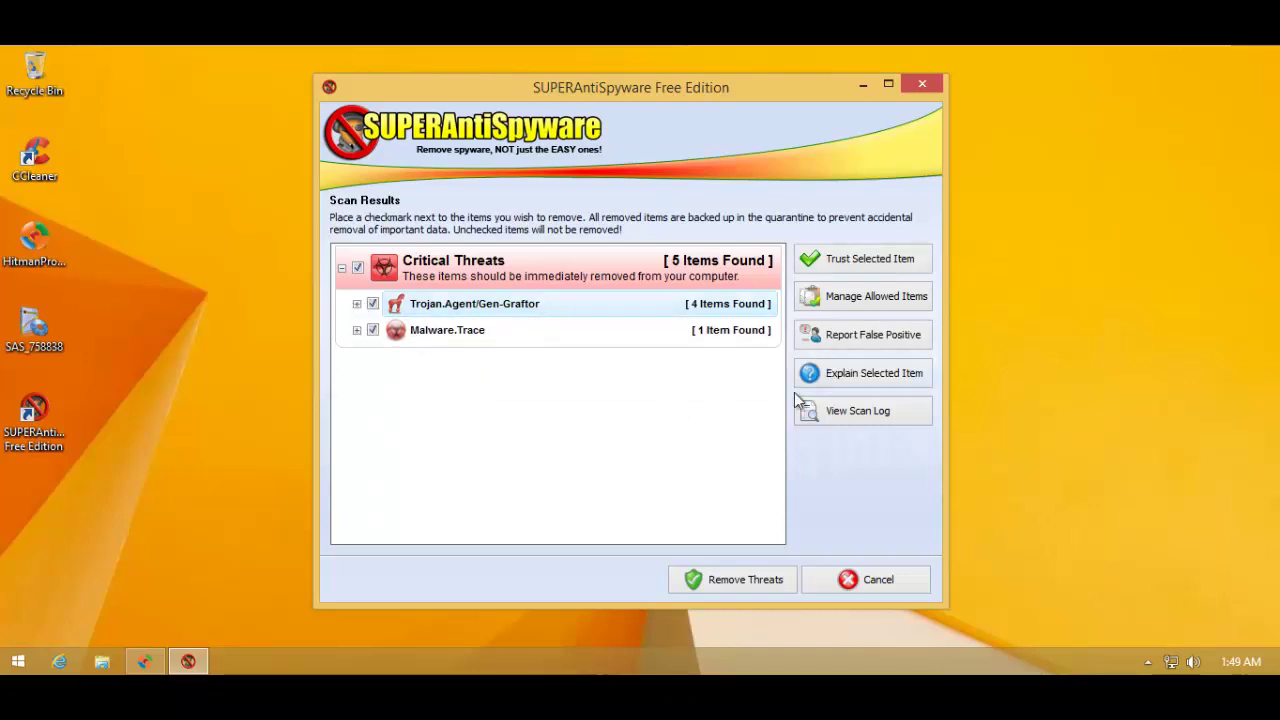
# - Remove all threats found by the Quick Scan, postponing the reboot, and return to the main screen
pyautogui.click(731, 583)
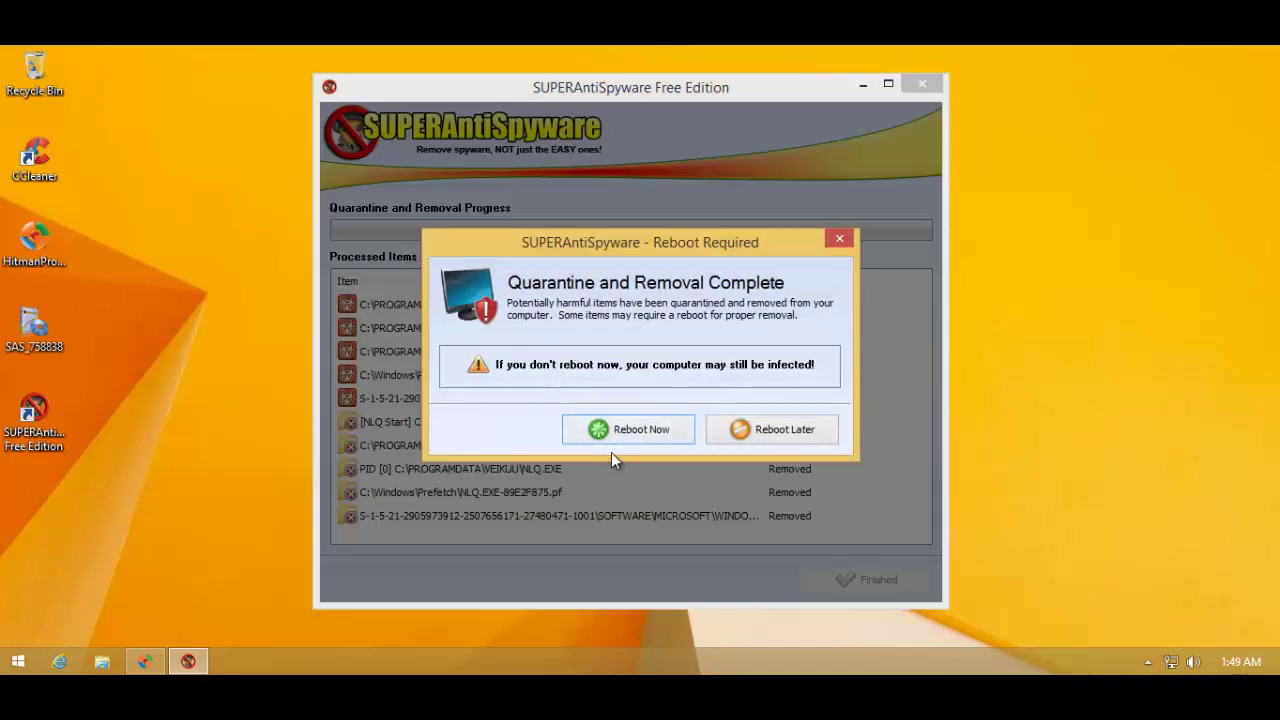
pyautogui.click(748, 429)
pyautogui.click(869, 575)
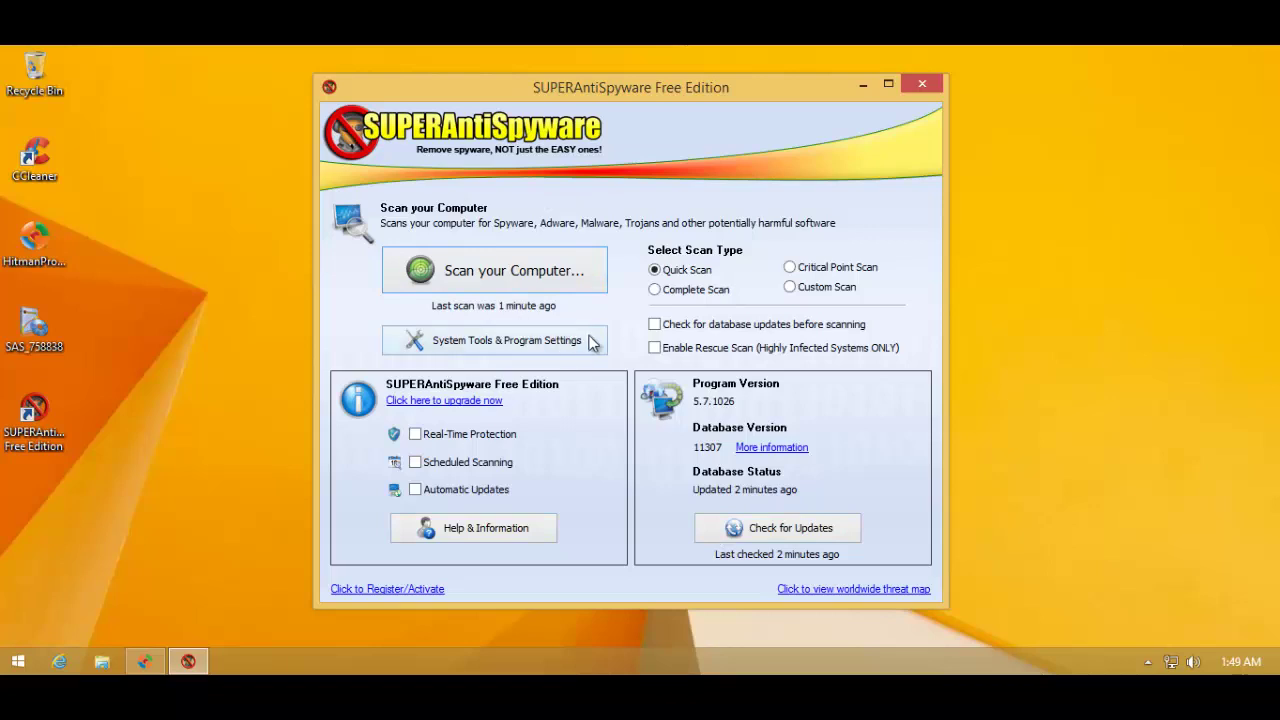
# - Check for definition updates again and run a Complete Scan of drive C: with the default scan options
pyautogui.click(702, 290)
pyautogui.click(806, 528)
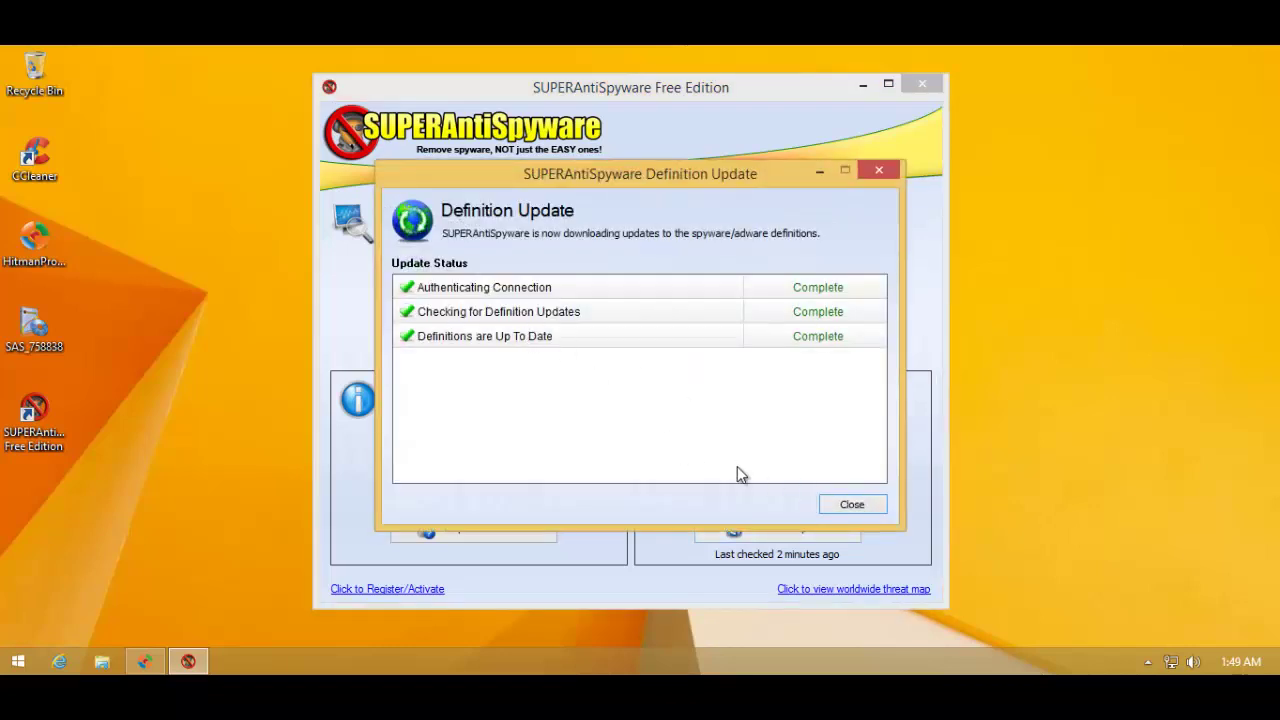
pyautogui.click(851, 505)
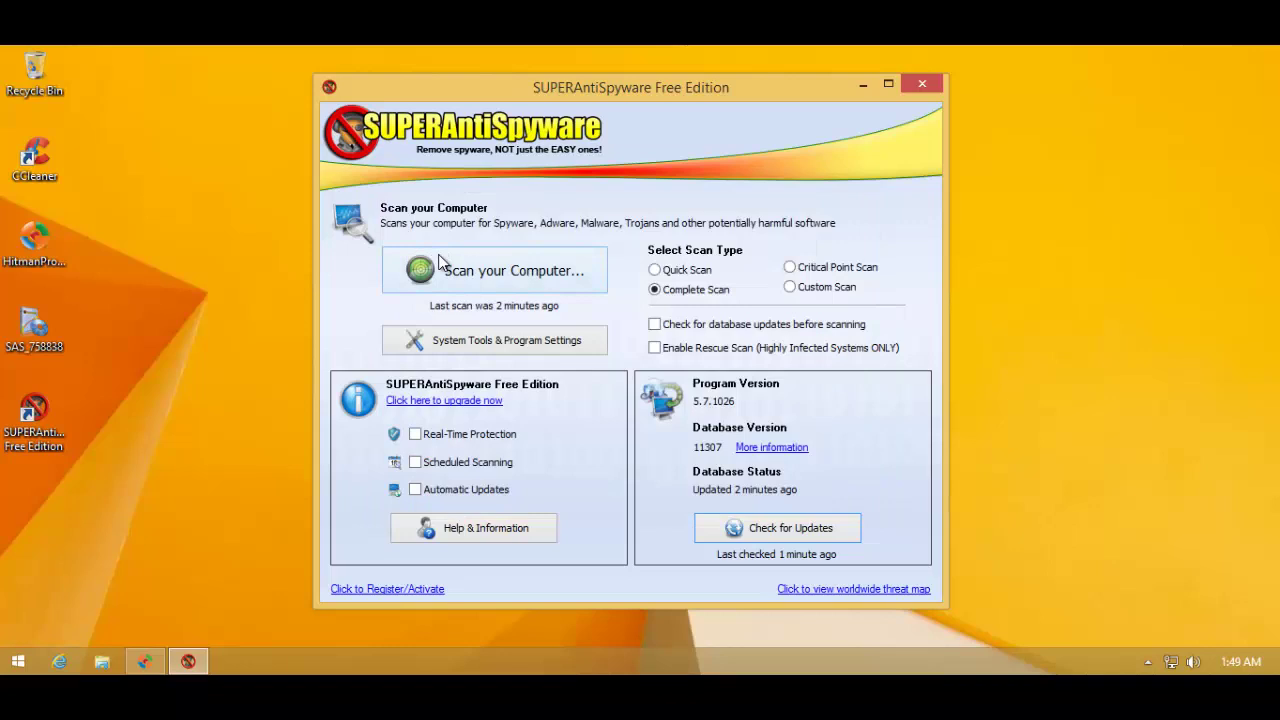
pyautogui.click(440, 264)
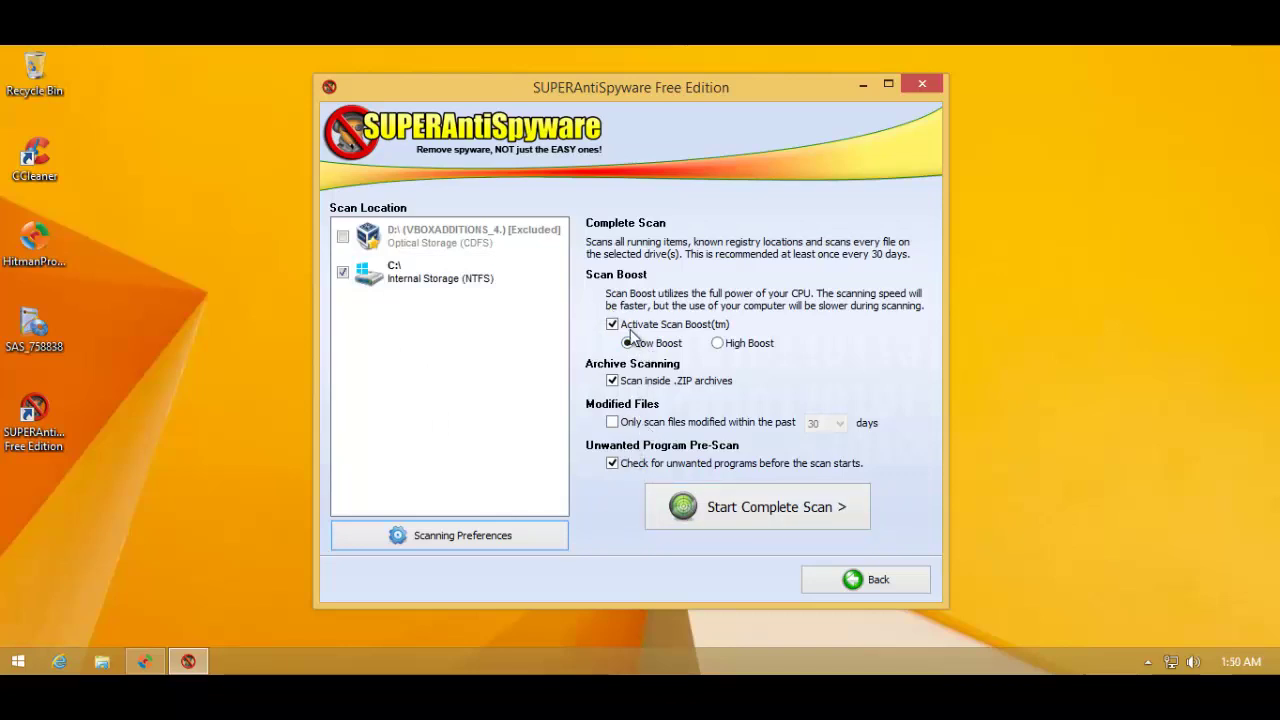
pyautogui.click(727, 515)
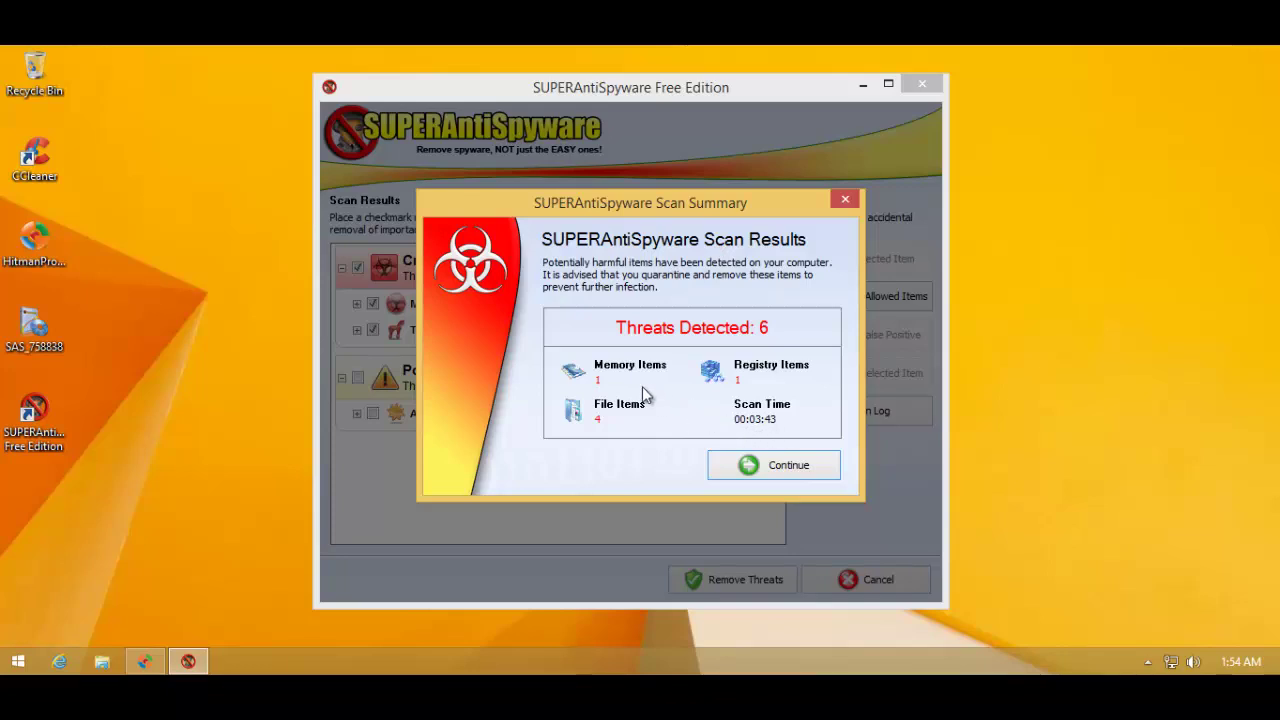
# - Dismiss the scan summary and examine the items under Malware.Trace, Trojan.Agent/Gen-Graftor and Adware.BrowseFox/Variant
pyautogui.click(753, 467)
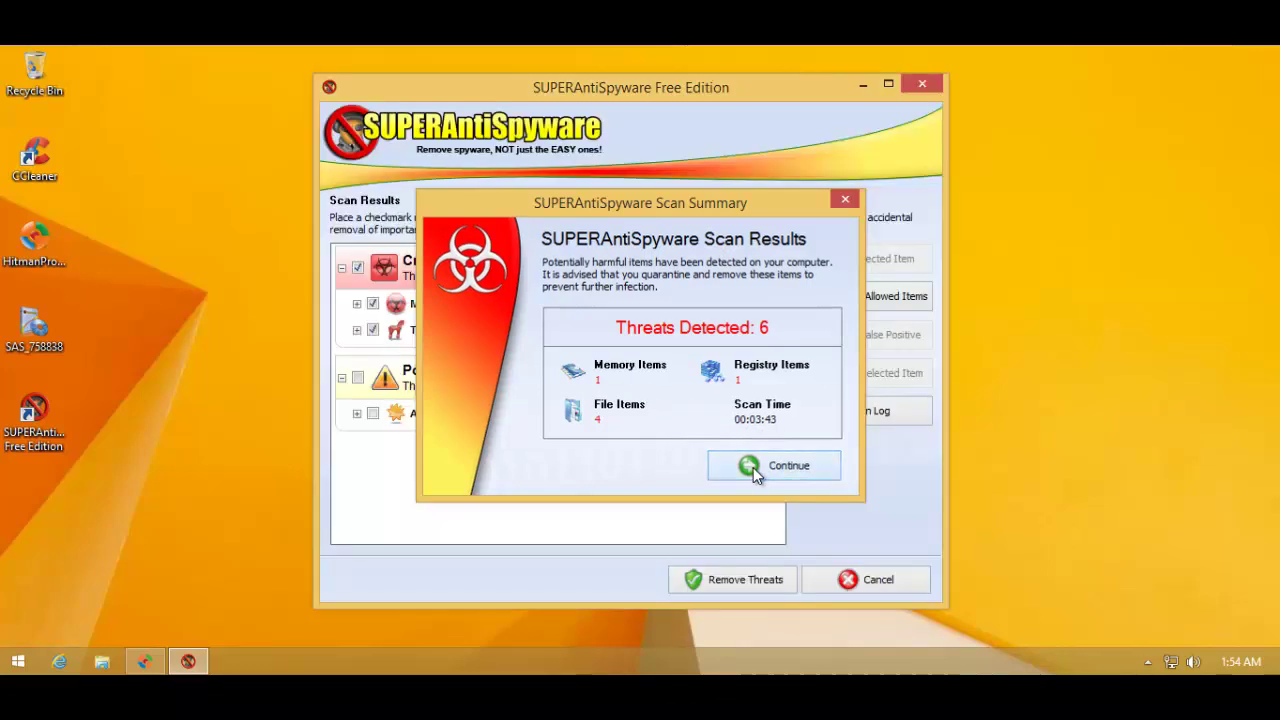
pyautogui.click(357, 303)
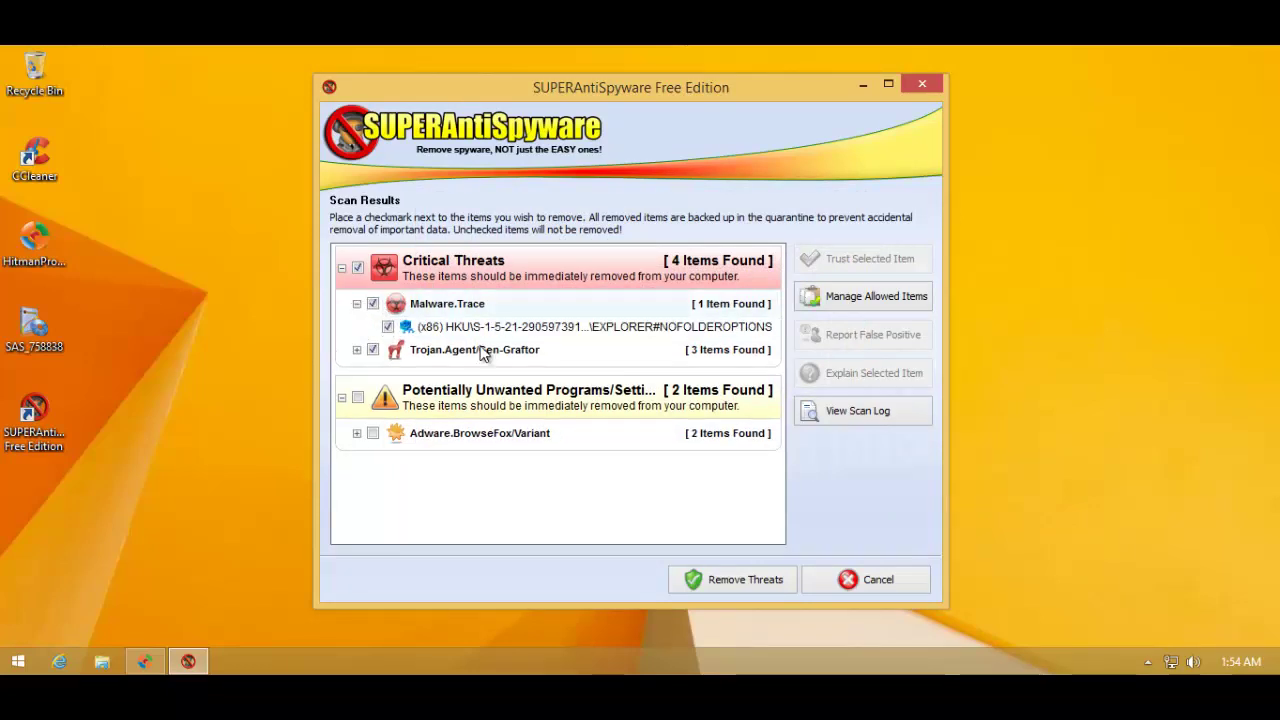
pyautogui.doubleClick(403, 349)
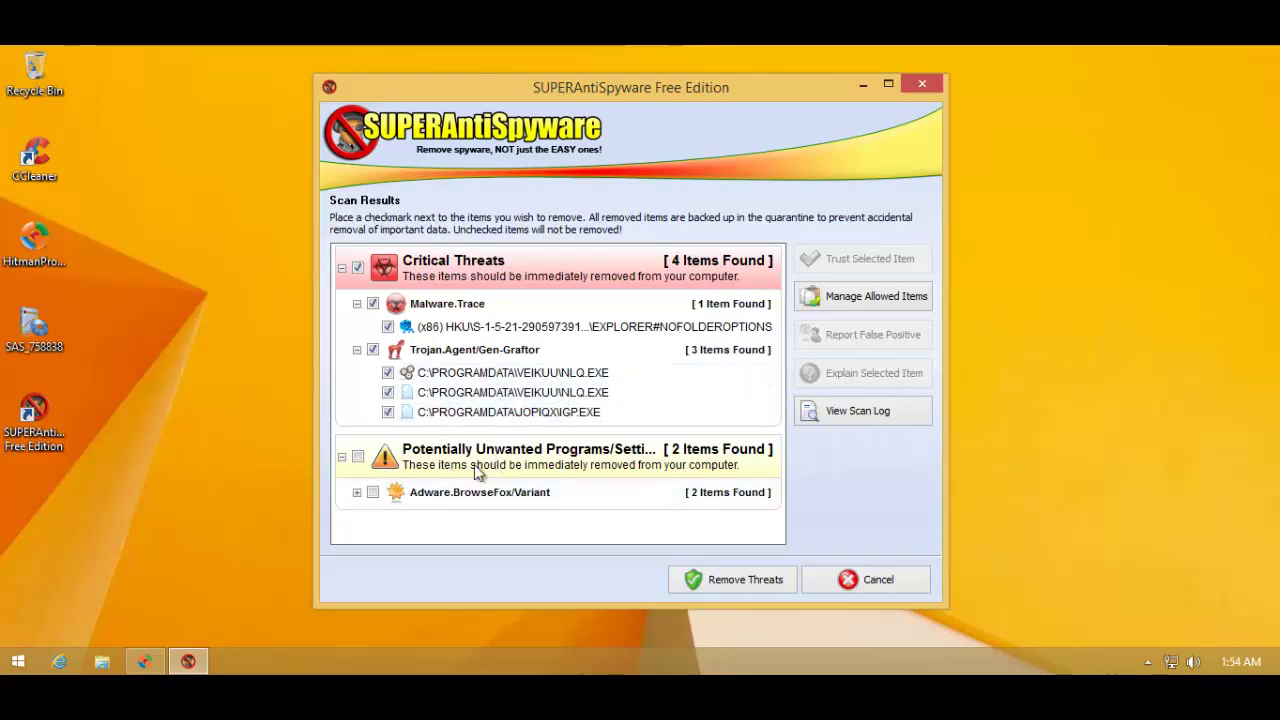
pyautogui.click(356, 492)
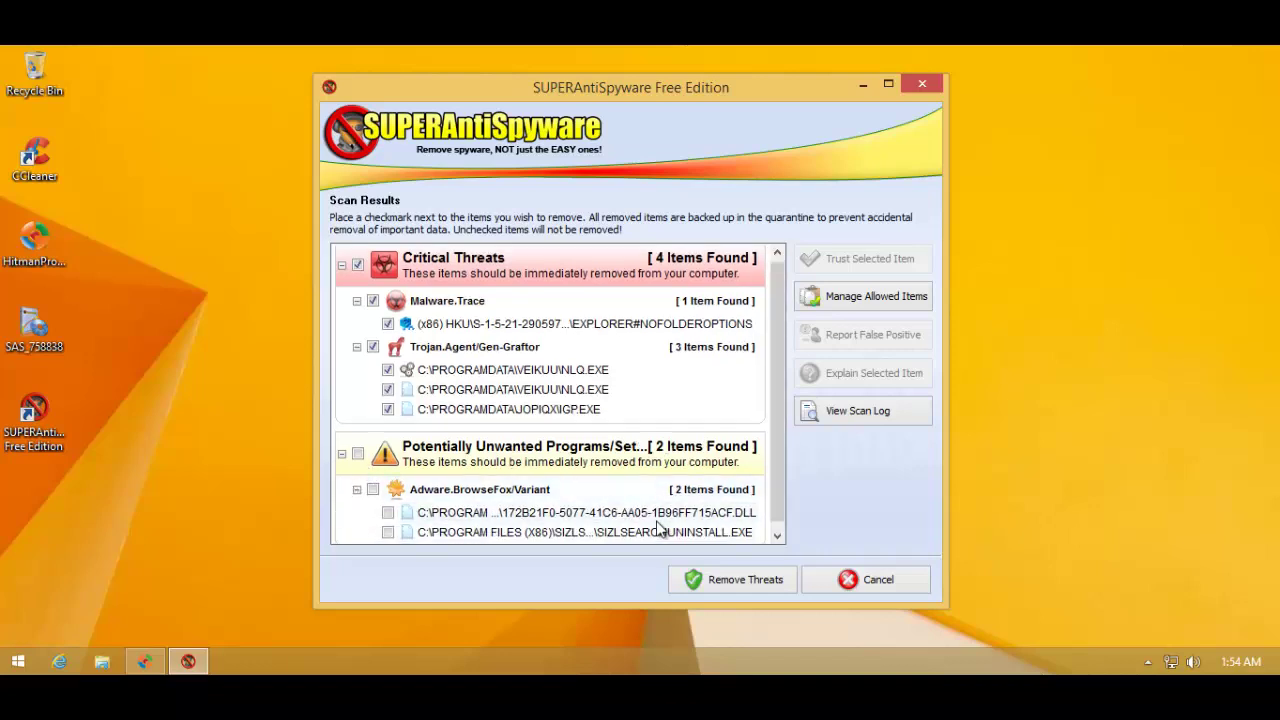
# - Switch to the HitmanPro scan results and inspect the detection details of the Riskware DLL in the sizlsearch folder
pyautogui.click(155, 656)
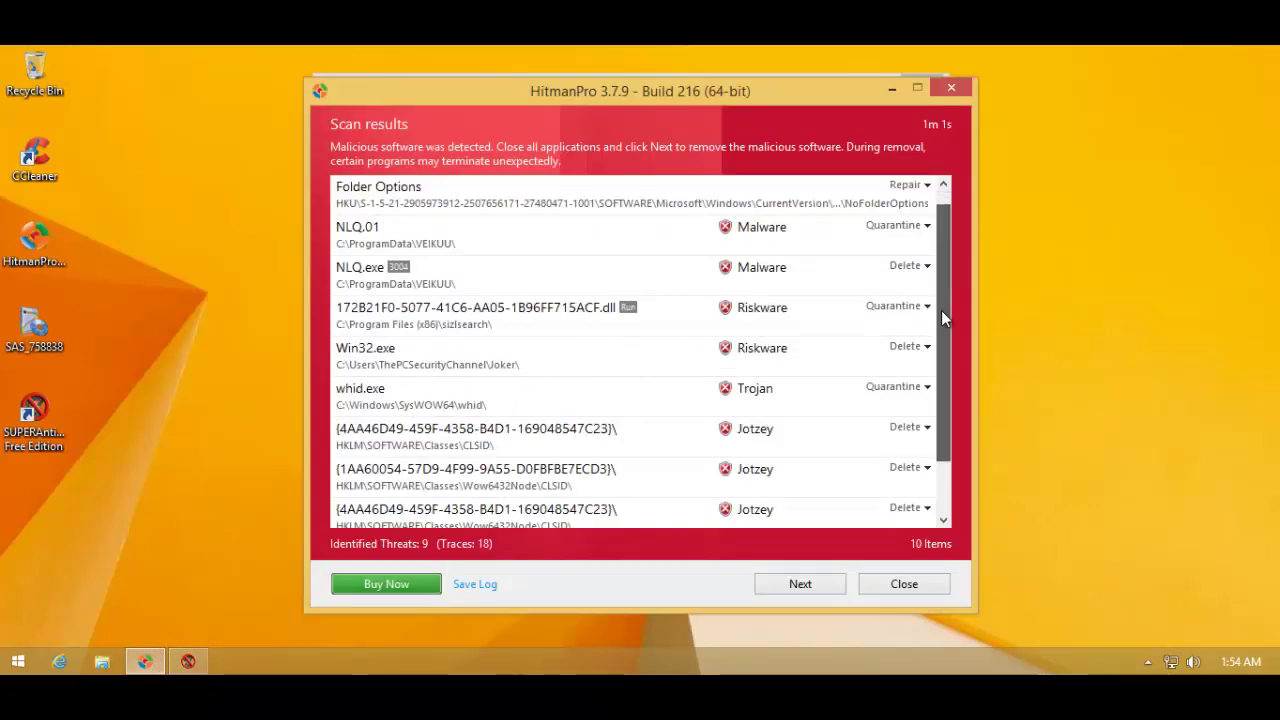
pyautogui.scroll(-1, 941, 310)
pyautogui.click(656, 268)
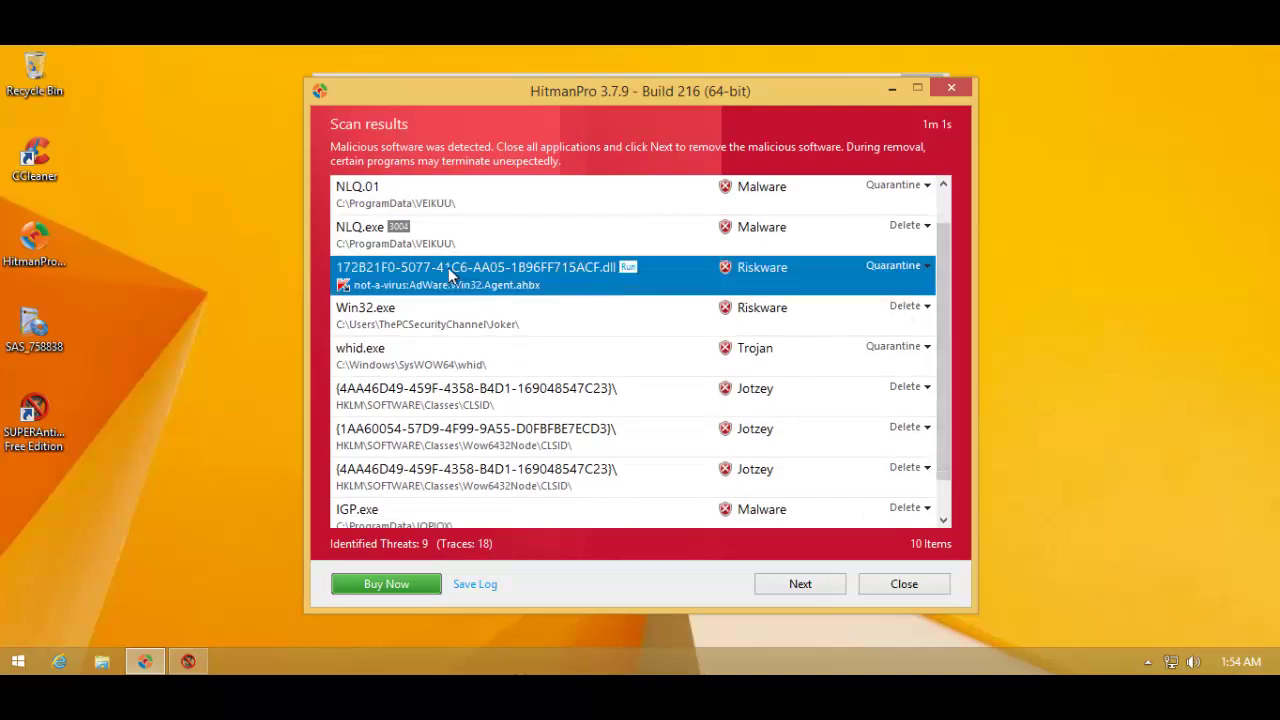
# - Compare the SUPERAntiSpyware results with HitmanPro's list and inspect HitmanPro's detection details for whid.exe, returning to the SUPERAntiSpyware results
pyautogui.click(896, 89)
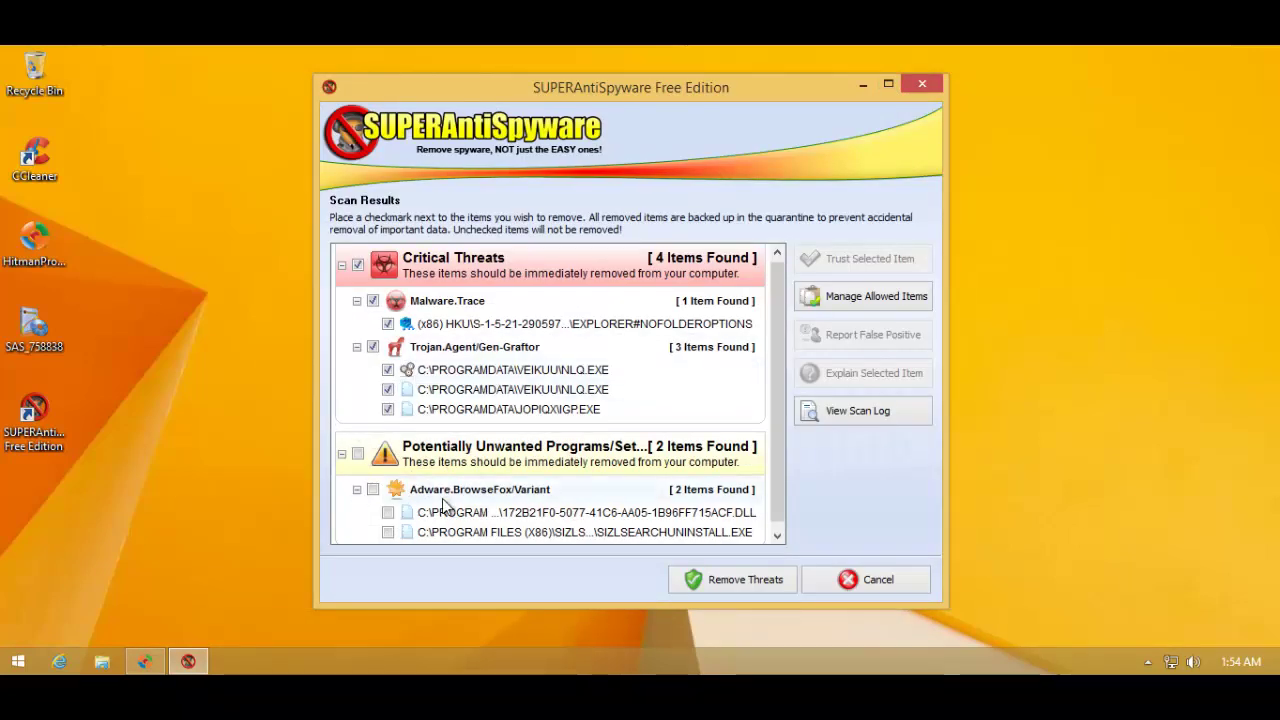
pyautogui.scroll(-1, 779, 447)
pyautogui.scroll(1, 785, 455)
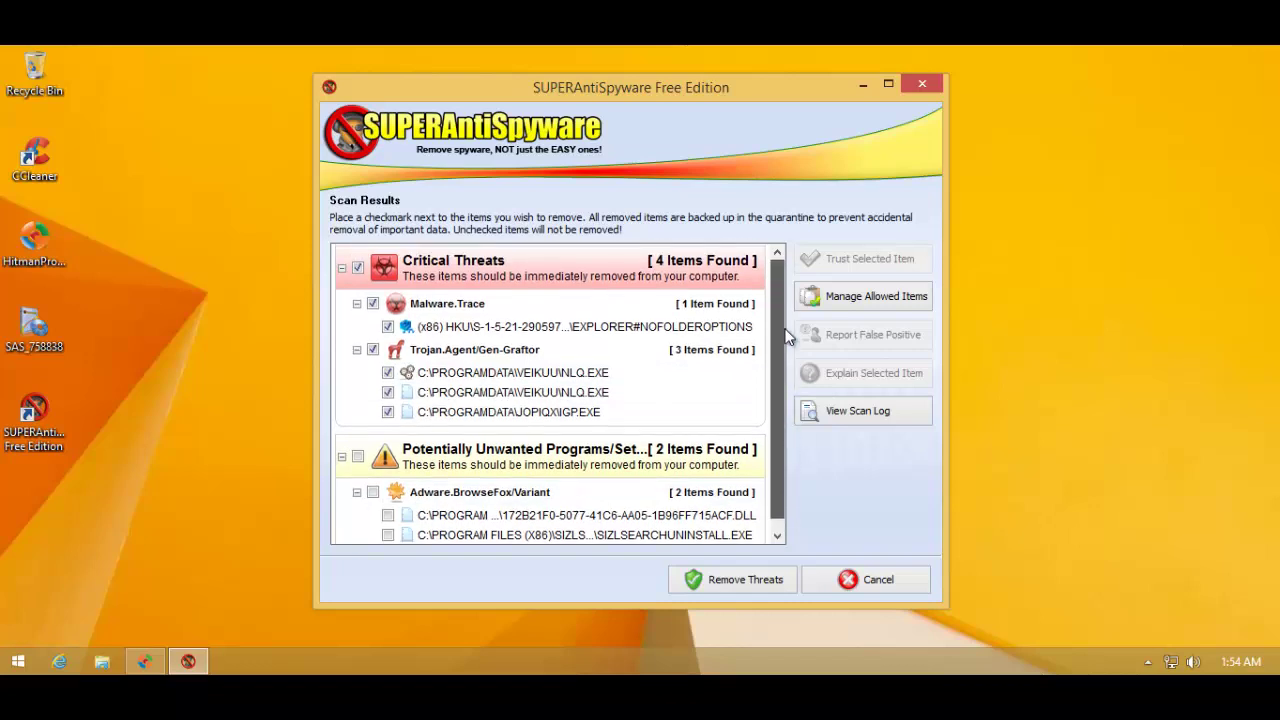
pyautogui.click(145, 661)
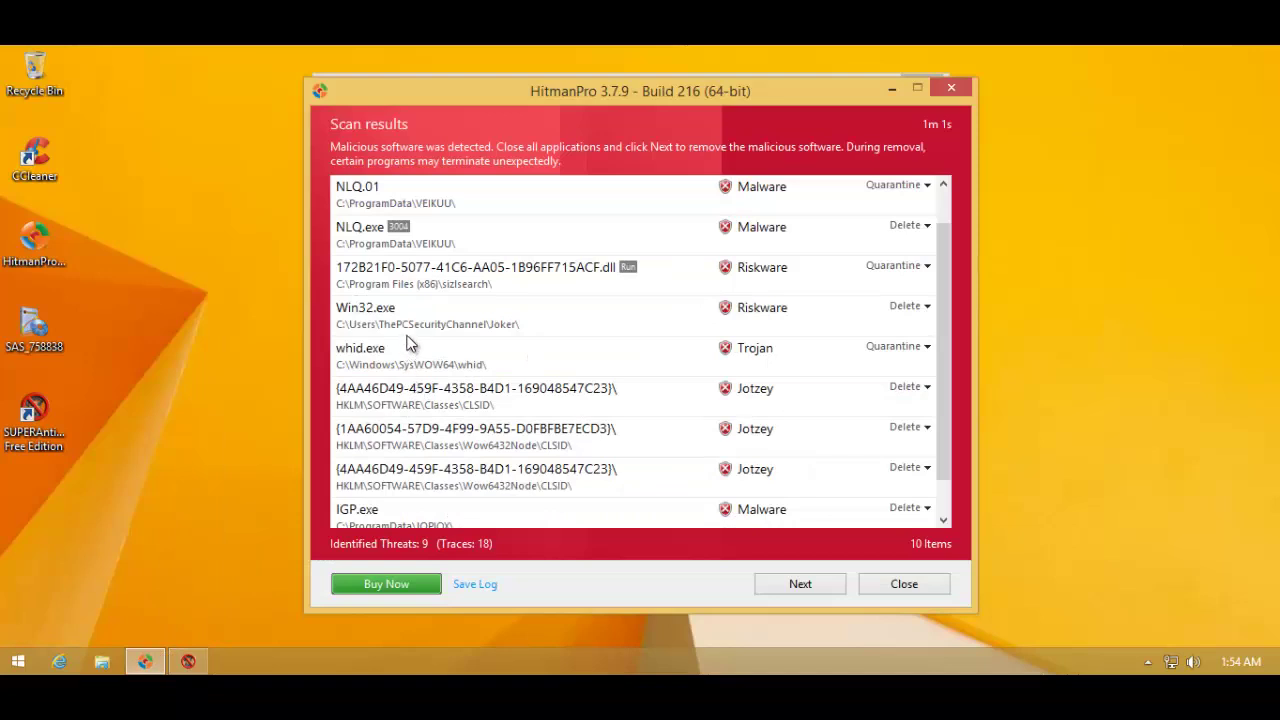
pyautogui.click(407, 338)
pyautogui.click(418, 365)
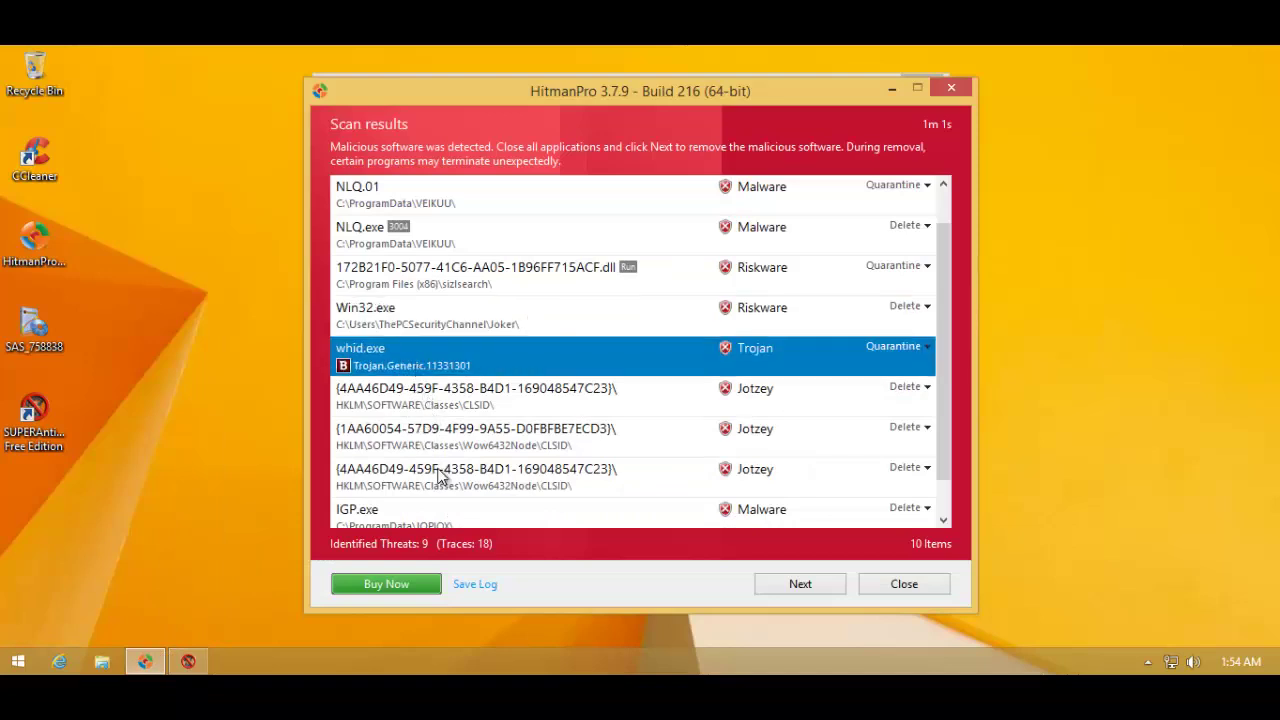
pyautogui.click(890, 90)
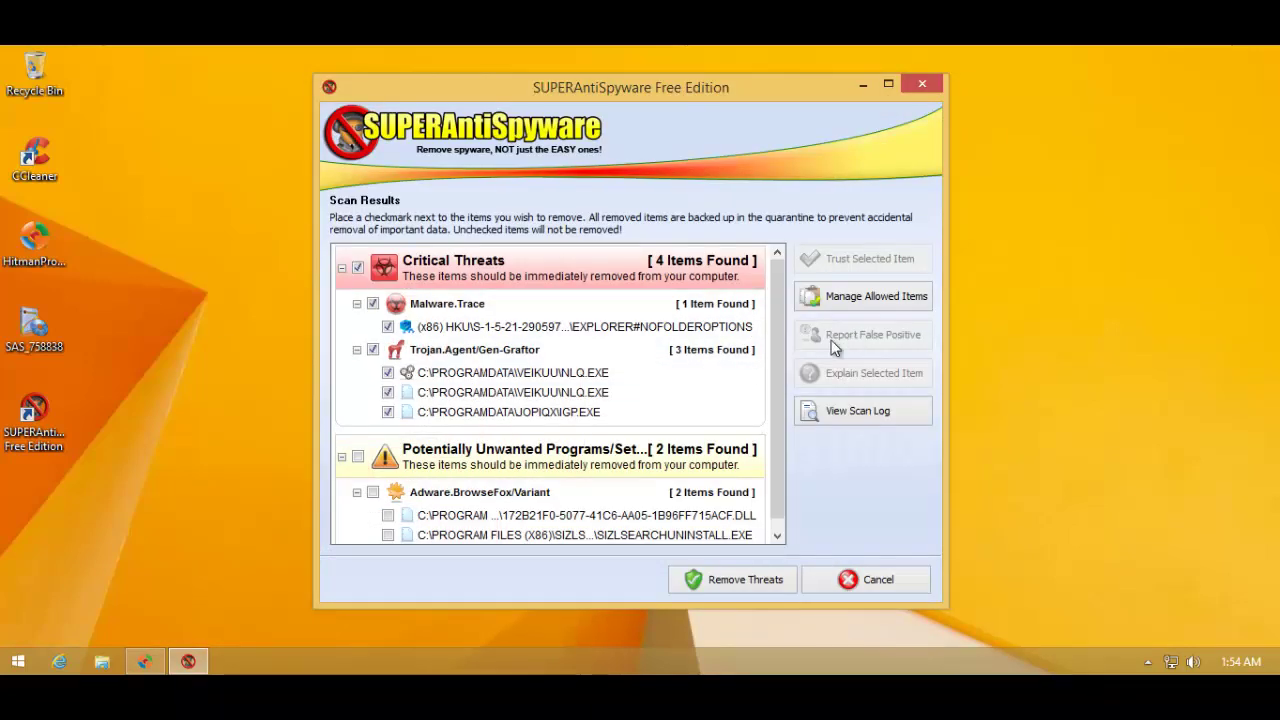
# - Include all Potentially Unwanted Programs in the selection, remove every detected threat and reboot the computer immediately
pyautogui.moveTo(779, 336); pyautogui.dragTo(686, 540)
pyautogui.click(714, 579)
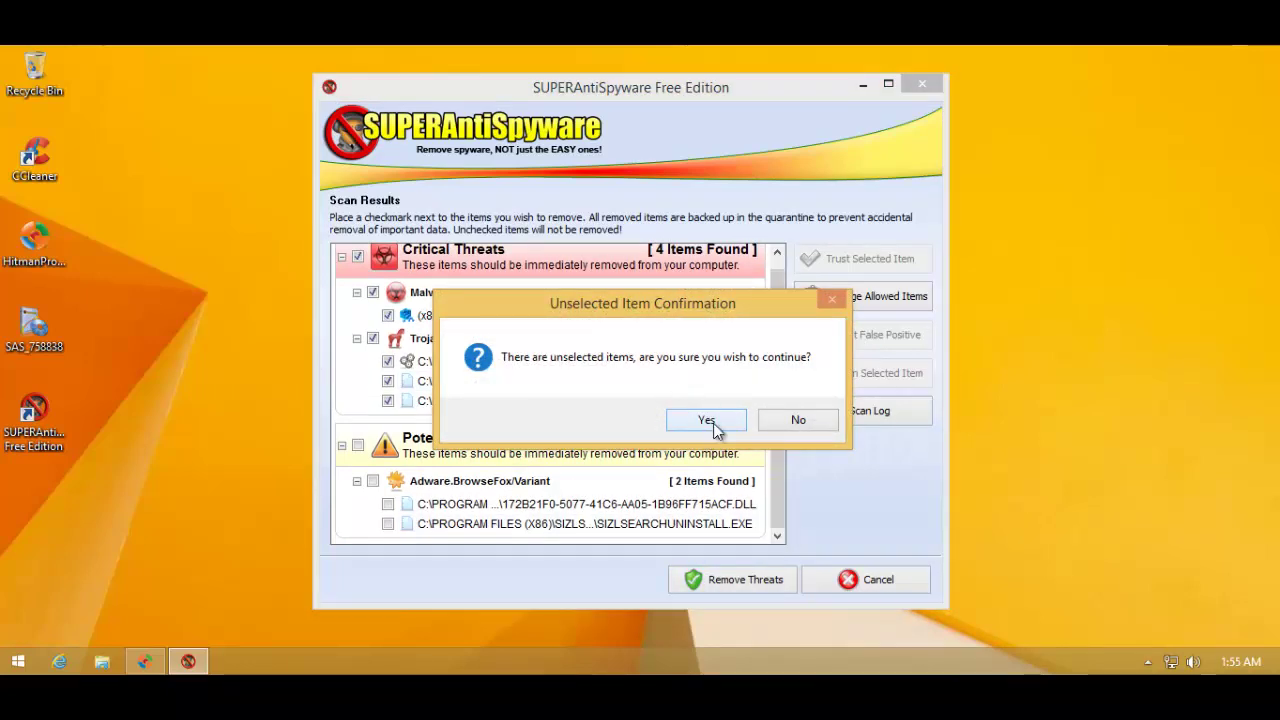
pyautogui.click(808, 422)
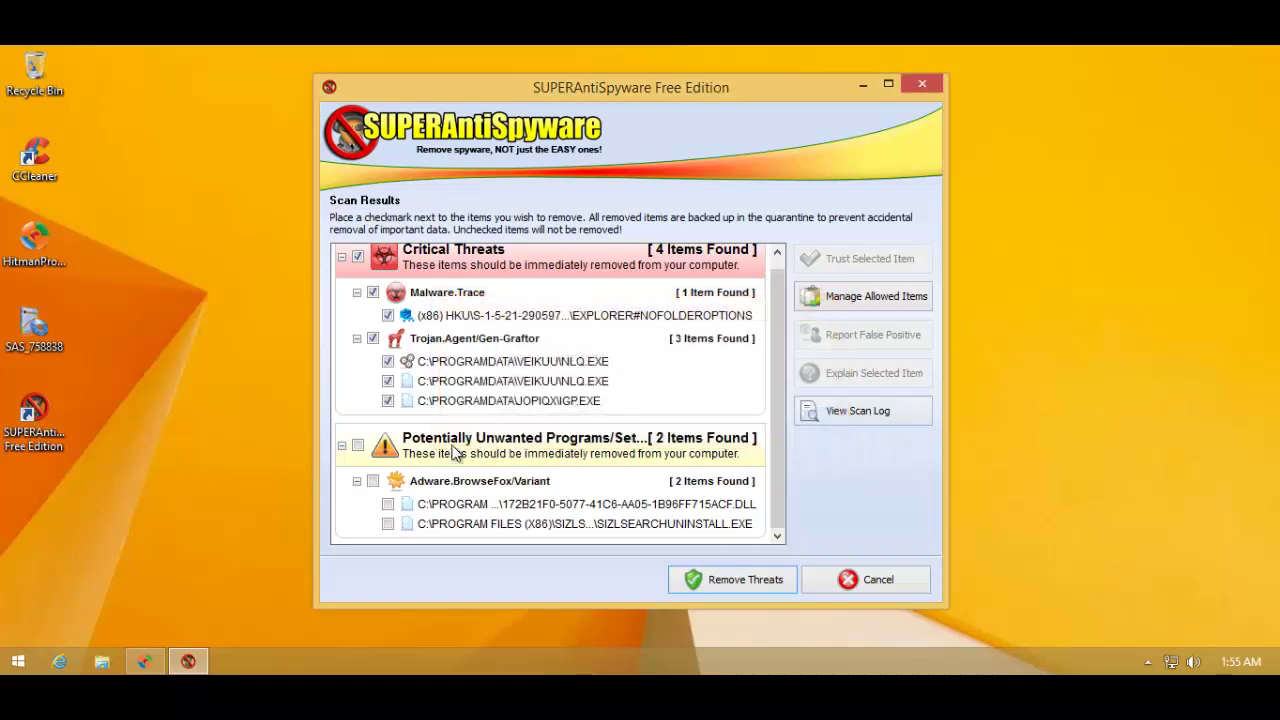
pyautogui.click(357, 445)
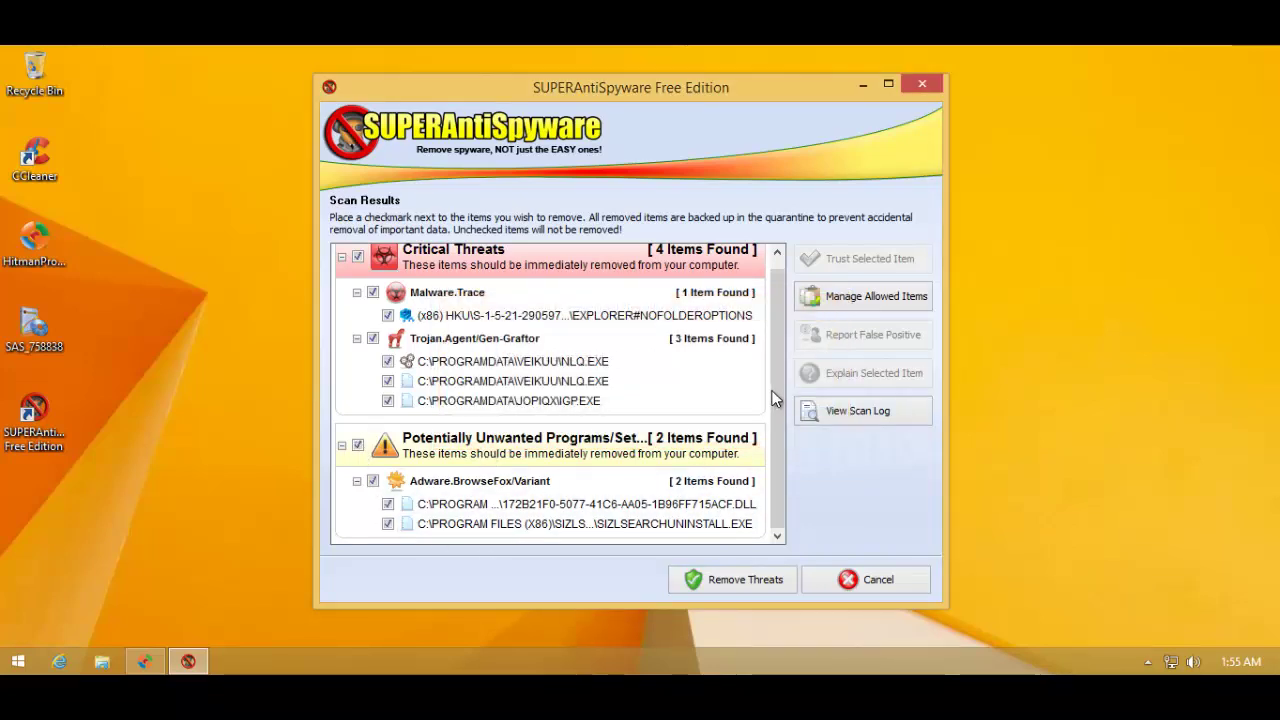
pyautogui.click(730, 579)
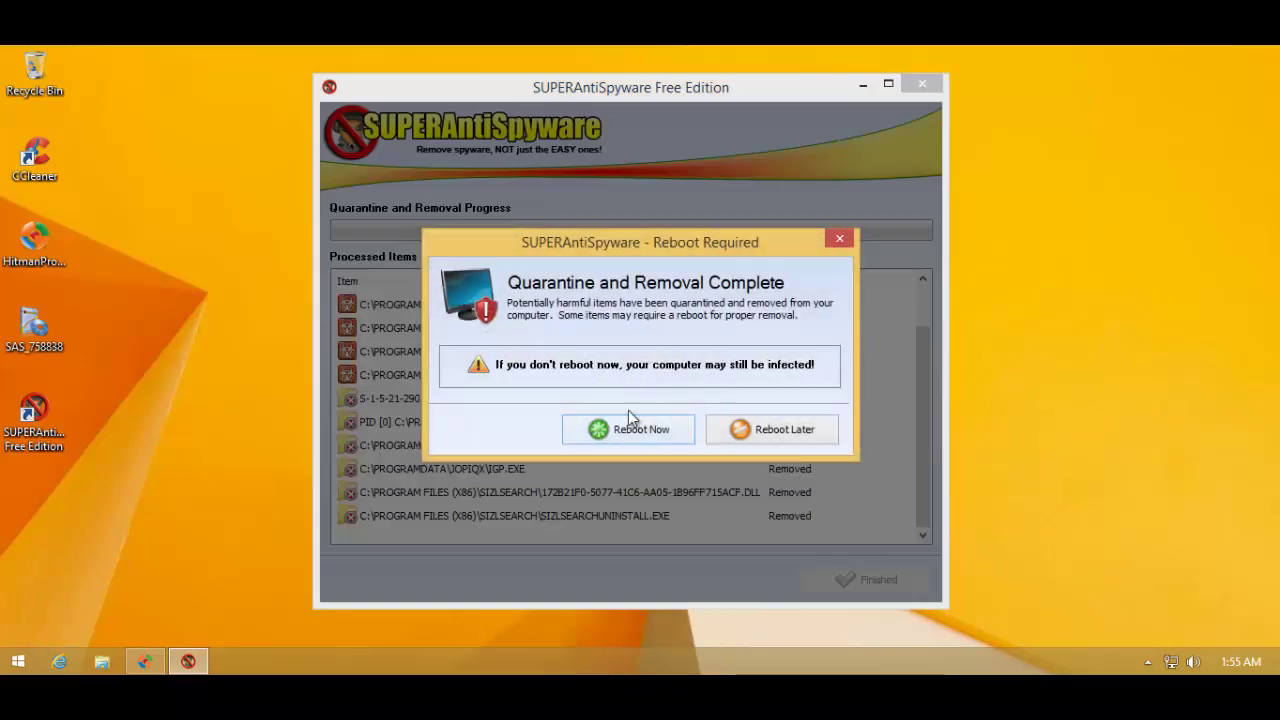
pyautogui.click(628, 425)
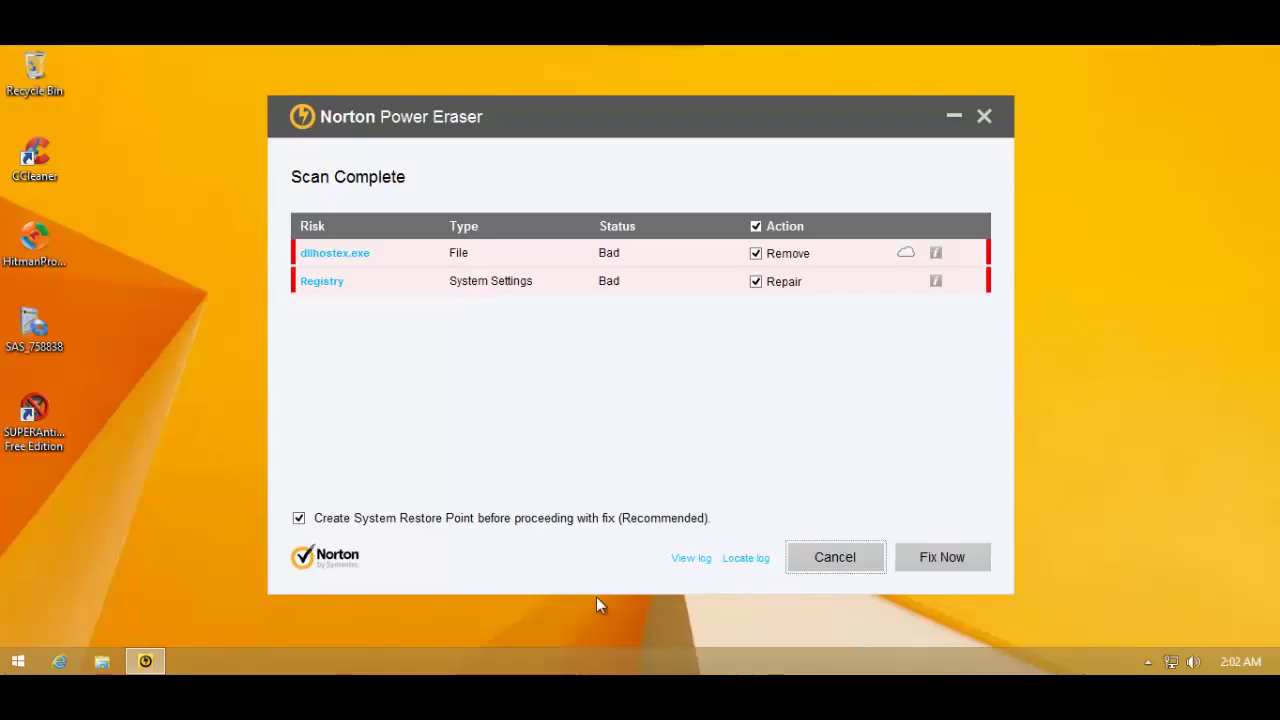
# - Review the dllhostex.exe and Registry entries in the Norton Power Eraser scan results
pyautogui.moveTo(458, 136); pyautogui.dragTo(442, 162)
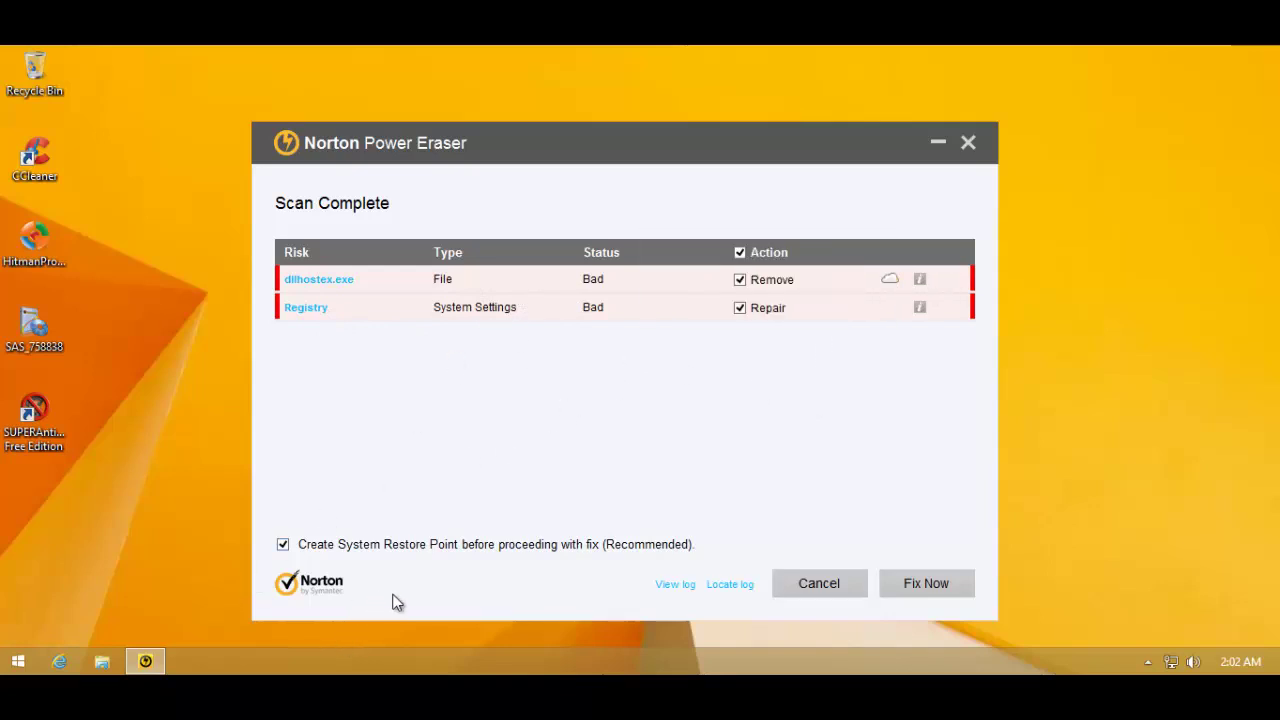
pyautogui.click(548, 546)
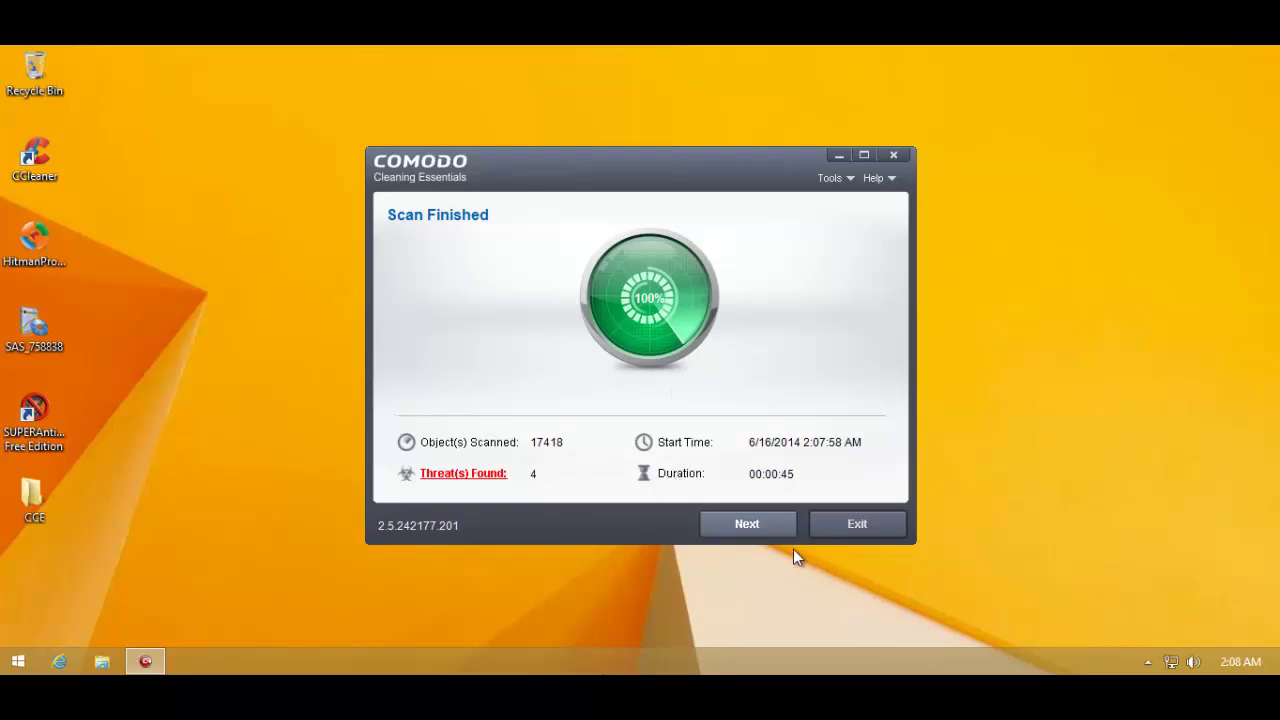
# - Open the COMODO Cleaning Essentials results and examine the HiddenValue threat and the disabled Folder Options, Security Center and UAC entries
pyautogui.click(749, 530)
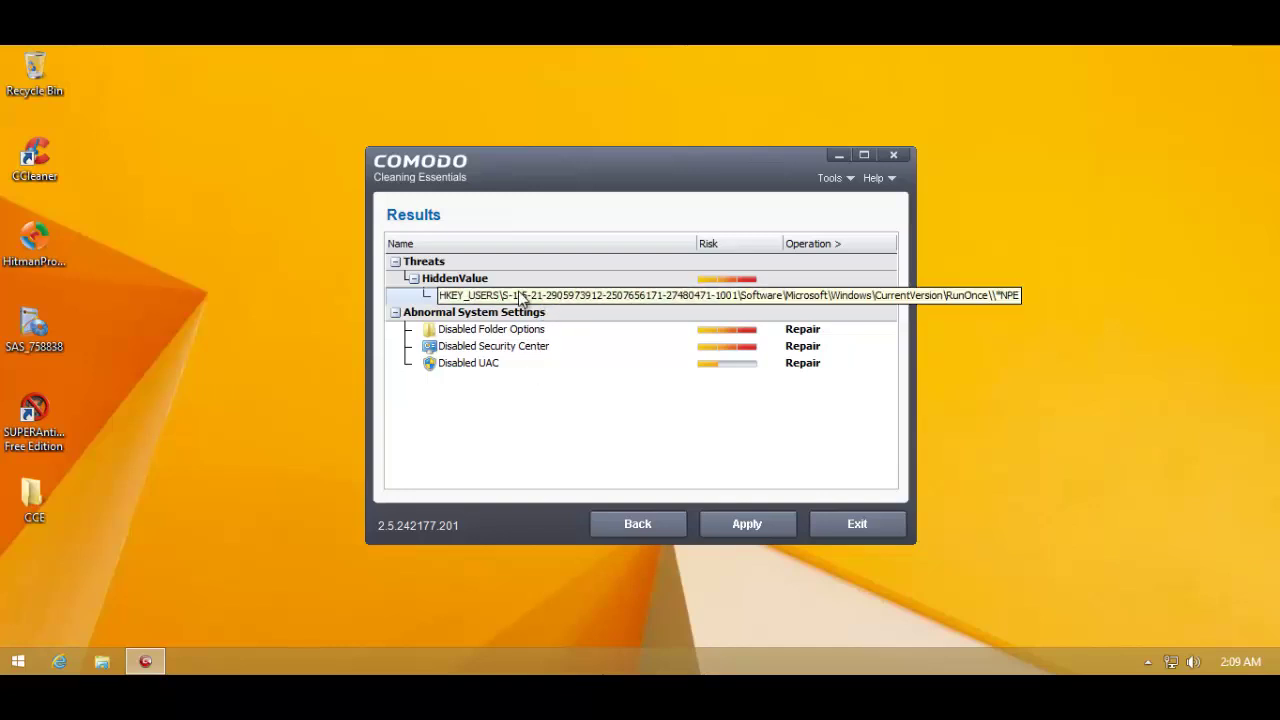
pyautogui.click(420, 298)
pyautogui.click(445, 332)
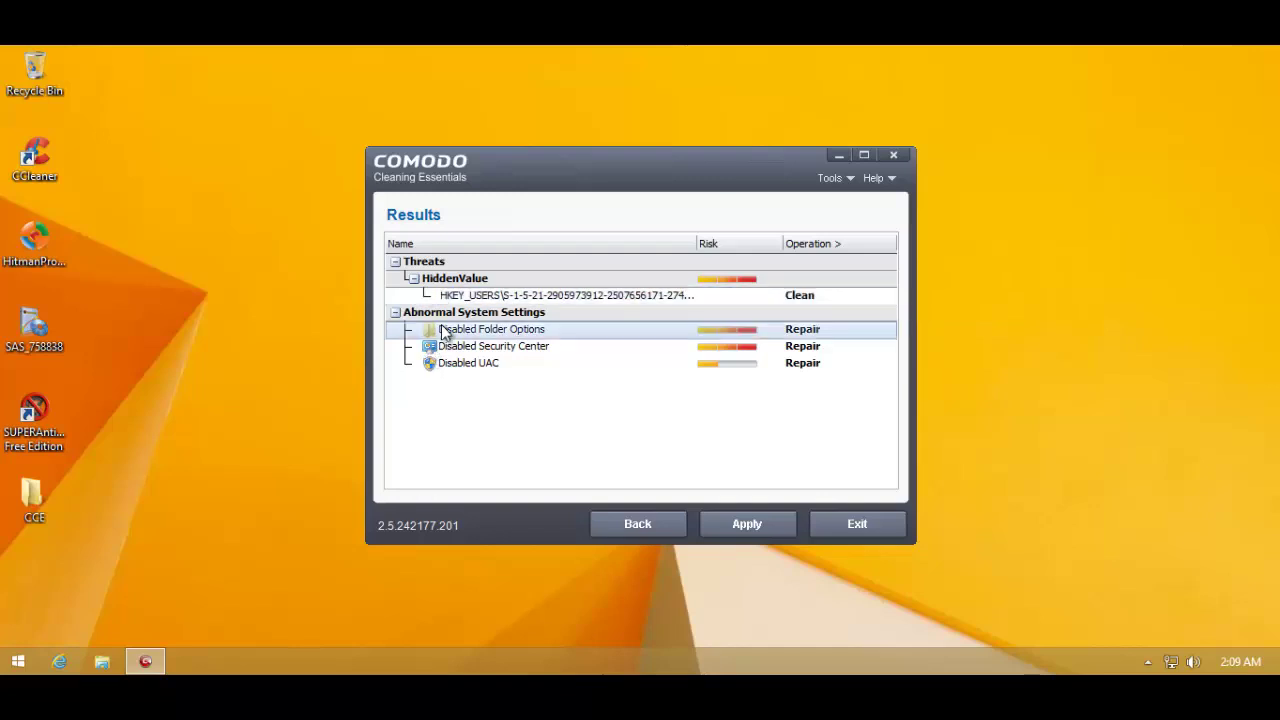
pyautogui.click(531, 350)
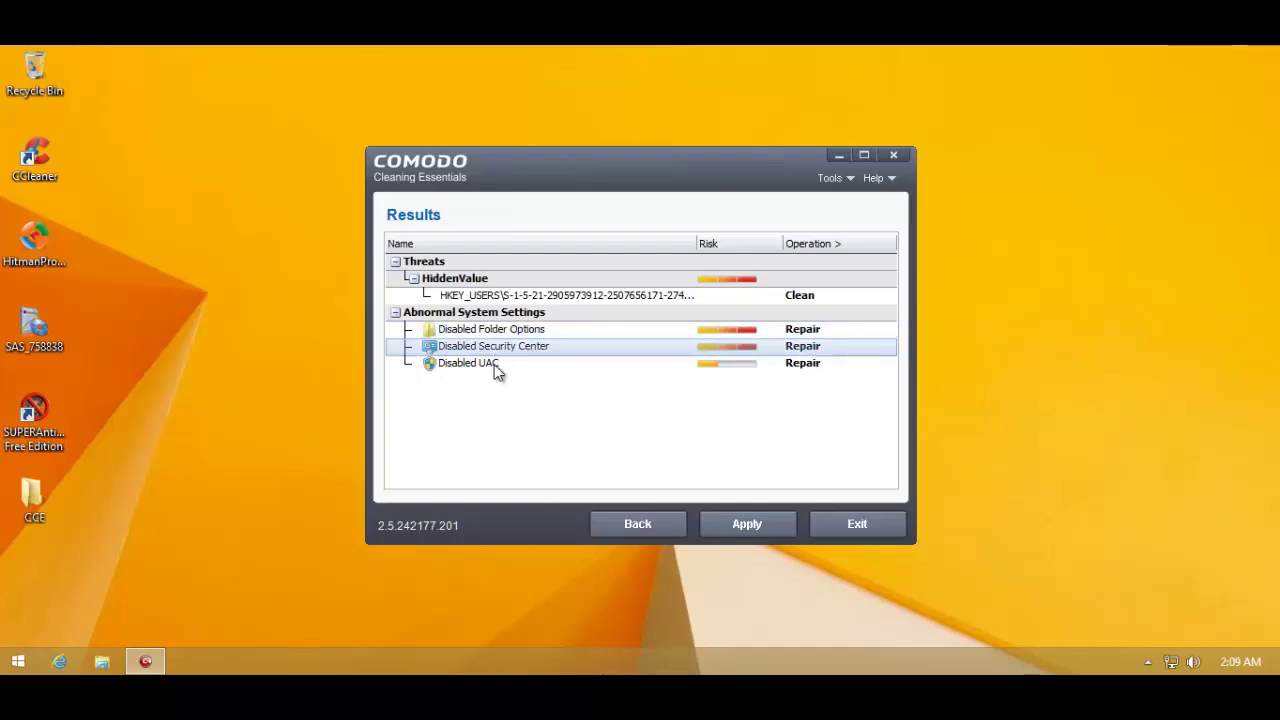
pyautogui.click(496, 366)
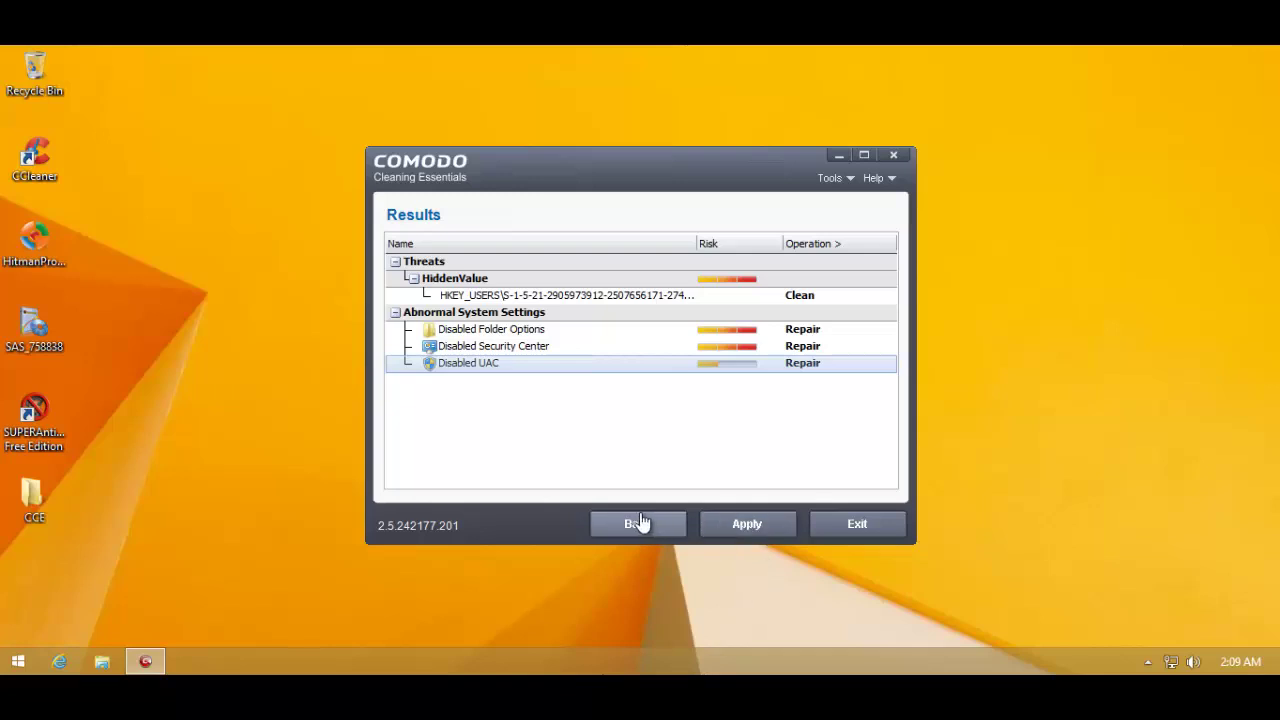
# - Apply the listed clean and repair operations, exit COMODO Cleaning Essentials and agree to restart the computer
pyautogui.click(755, 540)
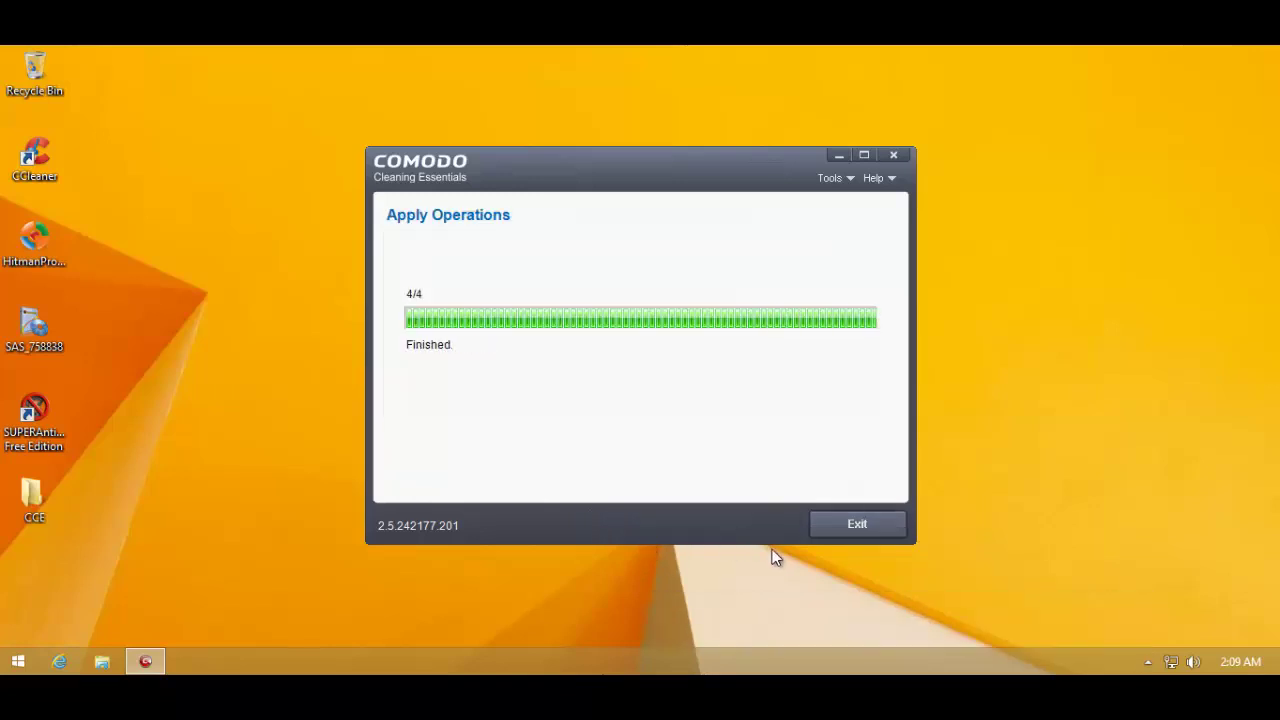
pyautogui.click(840, 534)
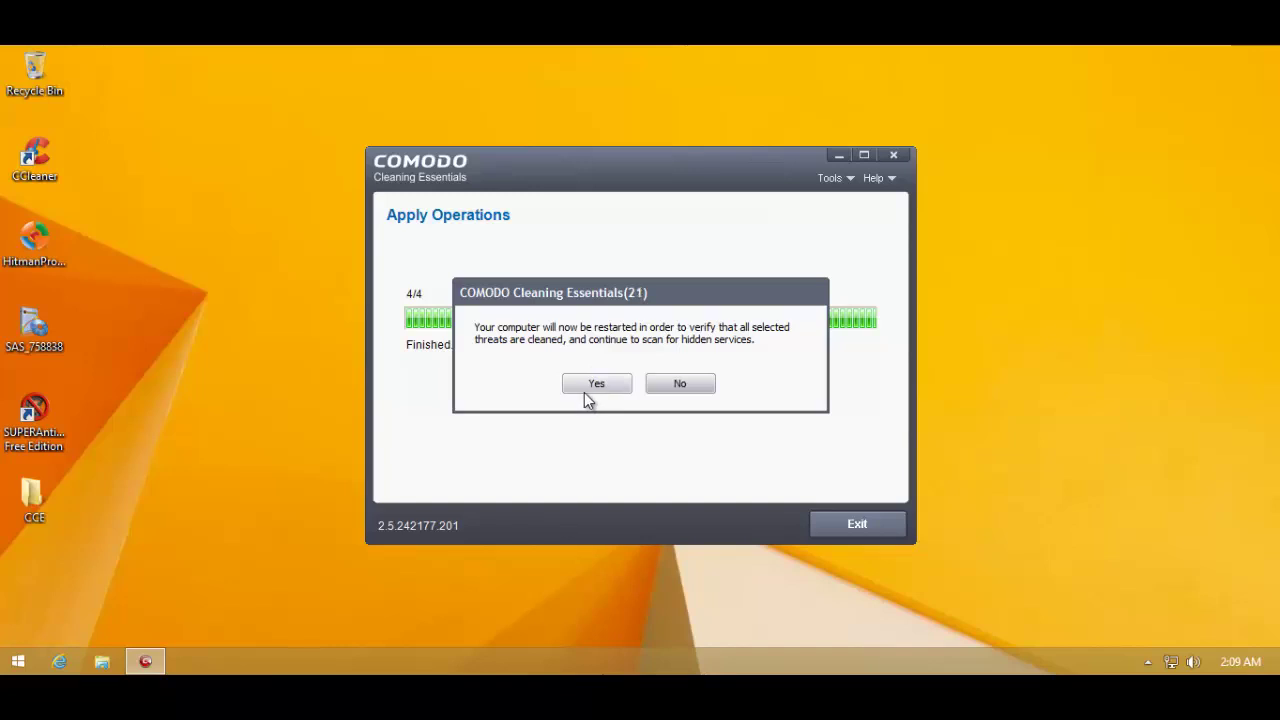
pyautogui.click(586, 388)
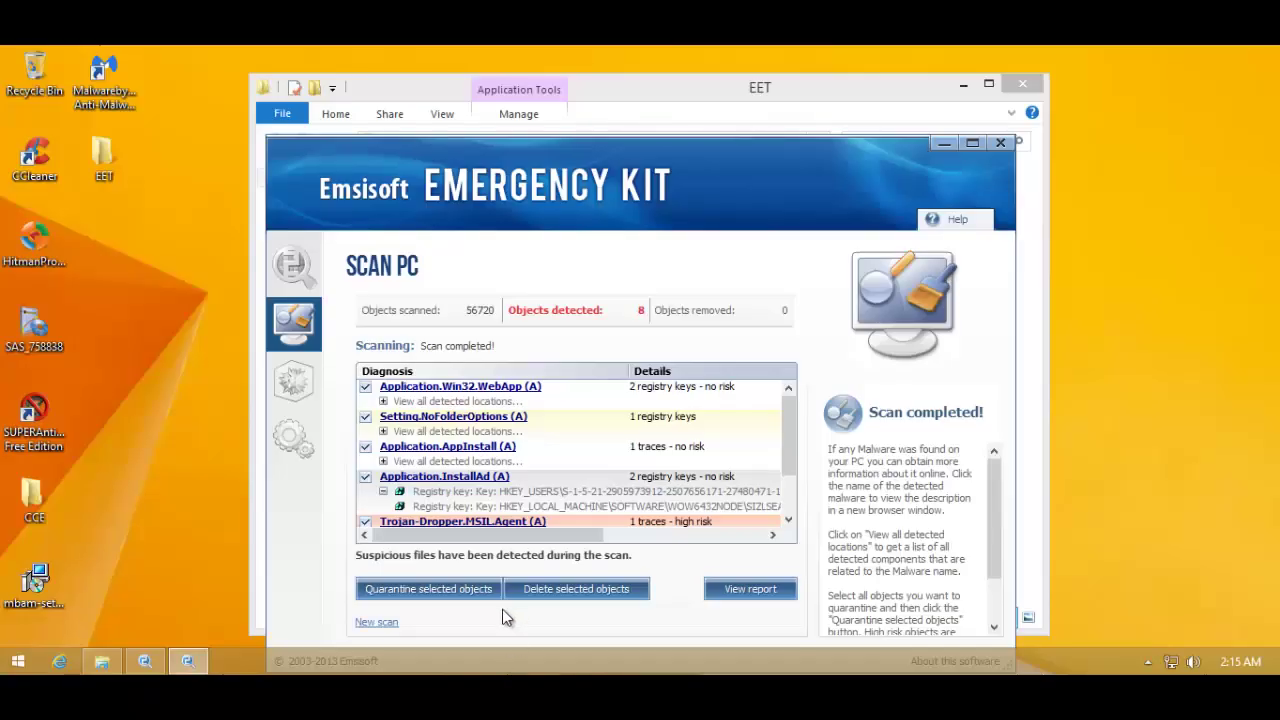
# - Examine the Emsisoft Emergency Kit detections, expanding the detected locations of Application.Win32.WebApp, Setting.NoFolderOptions and Application.AppInstall, through to the Trojan entries
pyautogui.moveTo(627, 153); pyautogui.dragTo(598, 107)
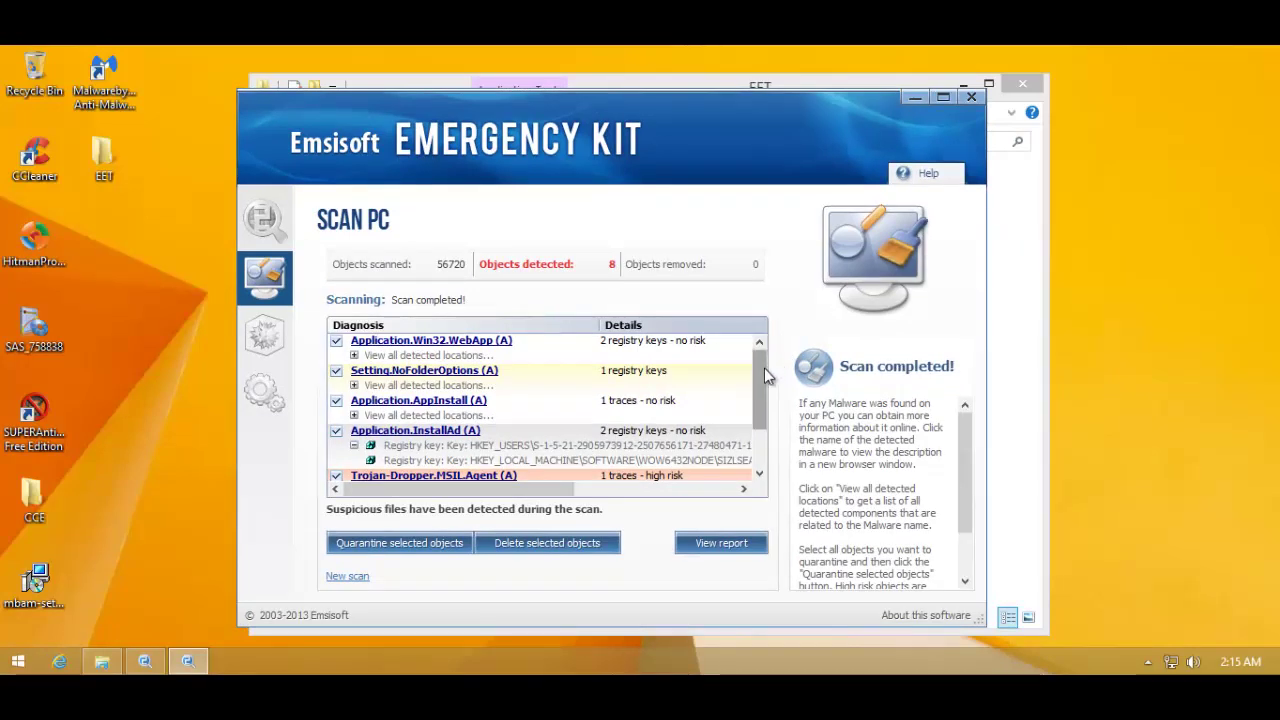
pyautogui.moveTo(764, 369); pyautogui.dragTo(691, 337)
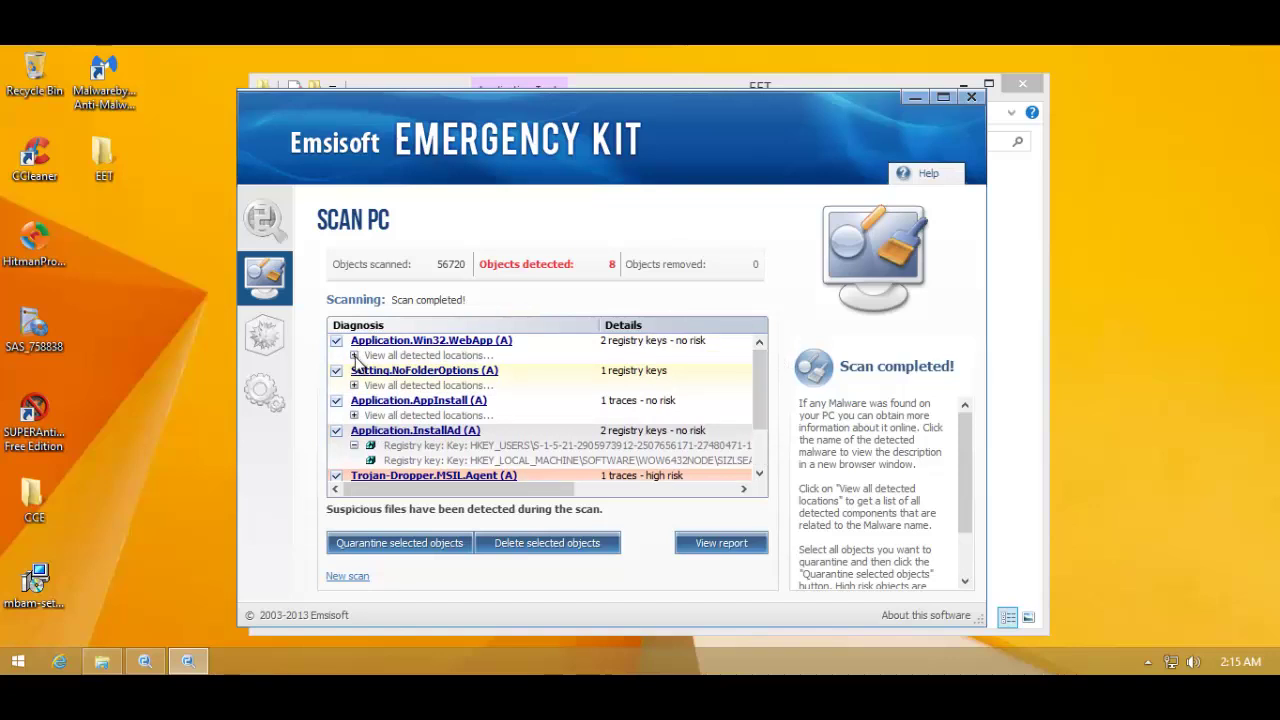
pyautogui.click(354, 356)
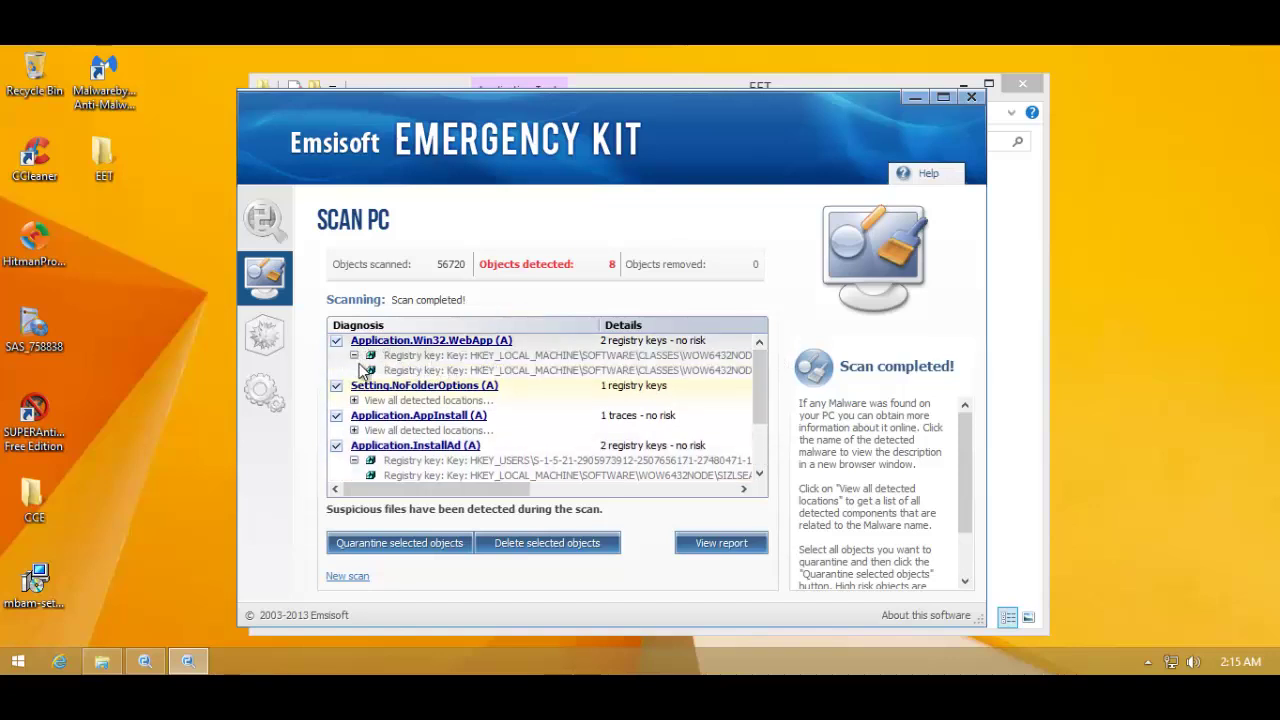
pyautogui.click(354, 356)
pyautogui.click(354, 385)
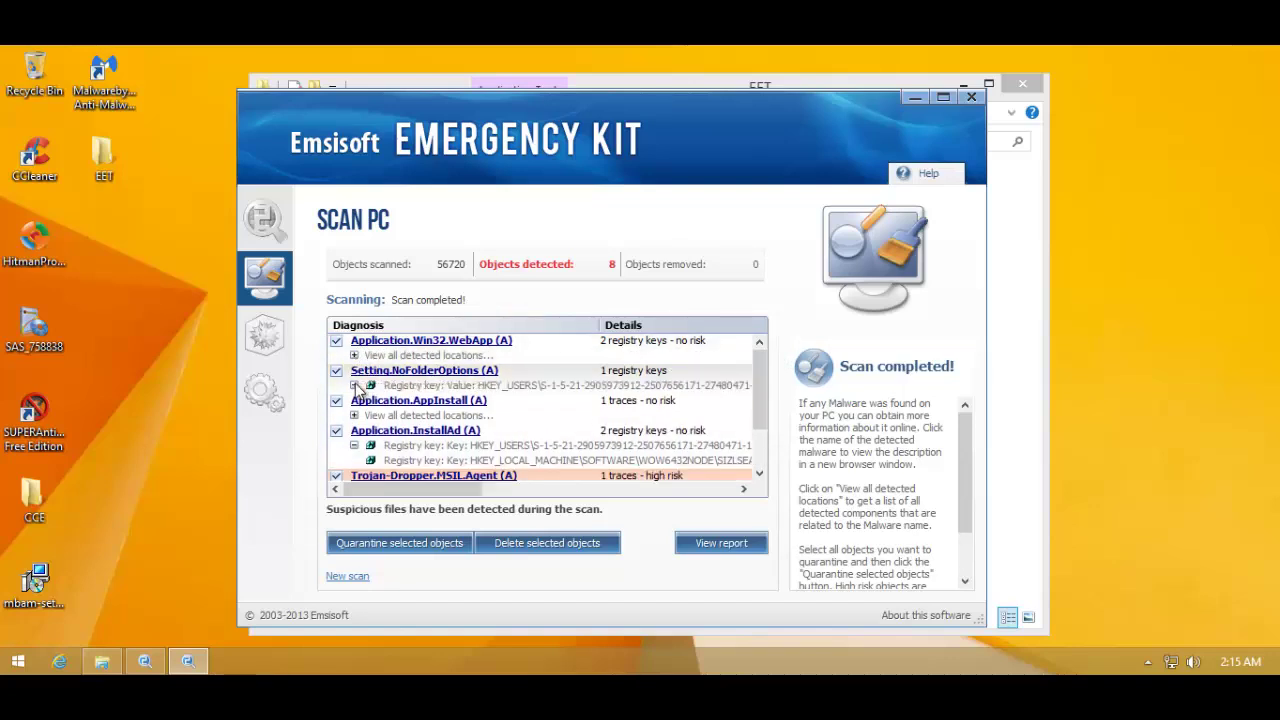
pyautogui.click(354, 415)
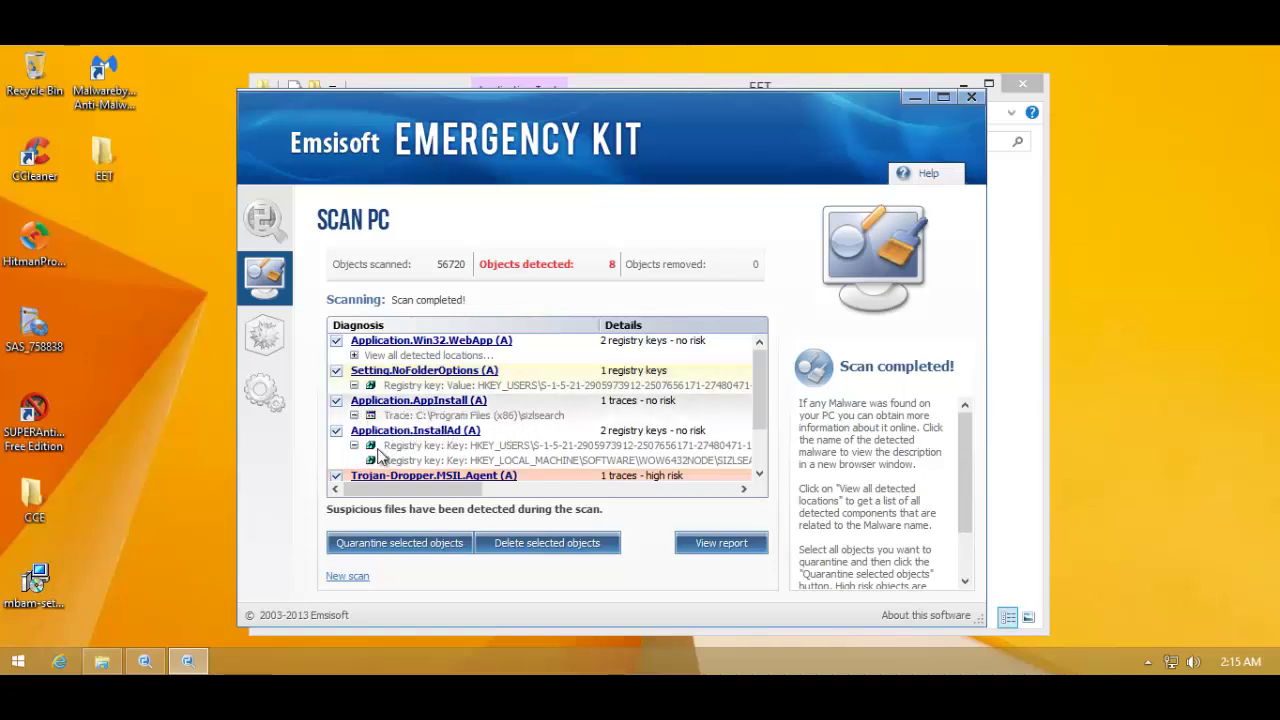
pyautogui.moveTo(760, 413); pyautogui.dragTo(760, 450)
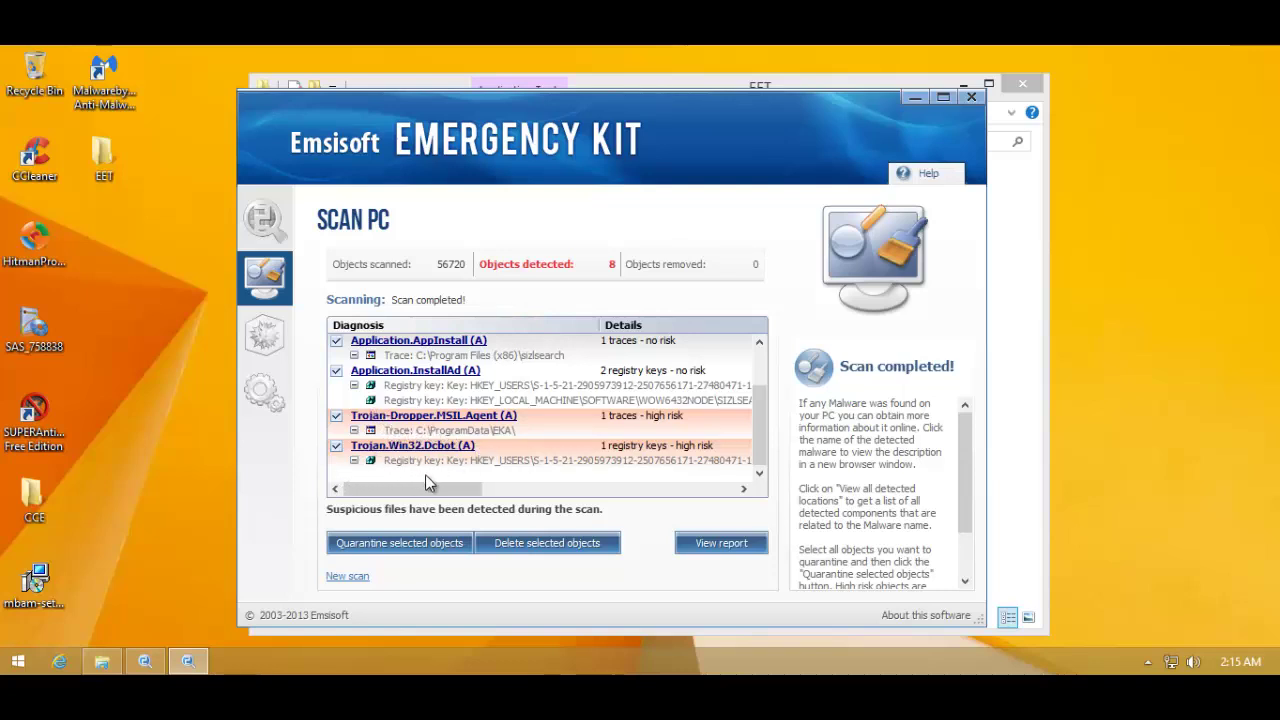
pyautogui.moveTo(756, 416); pyautogui.dragTo(756, 460)
# - Delete all selected detections permanently with Emsisoft Emergency Kit and close the EET folder window
pyautogui.click(530, 542)
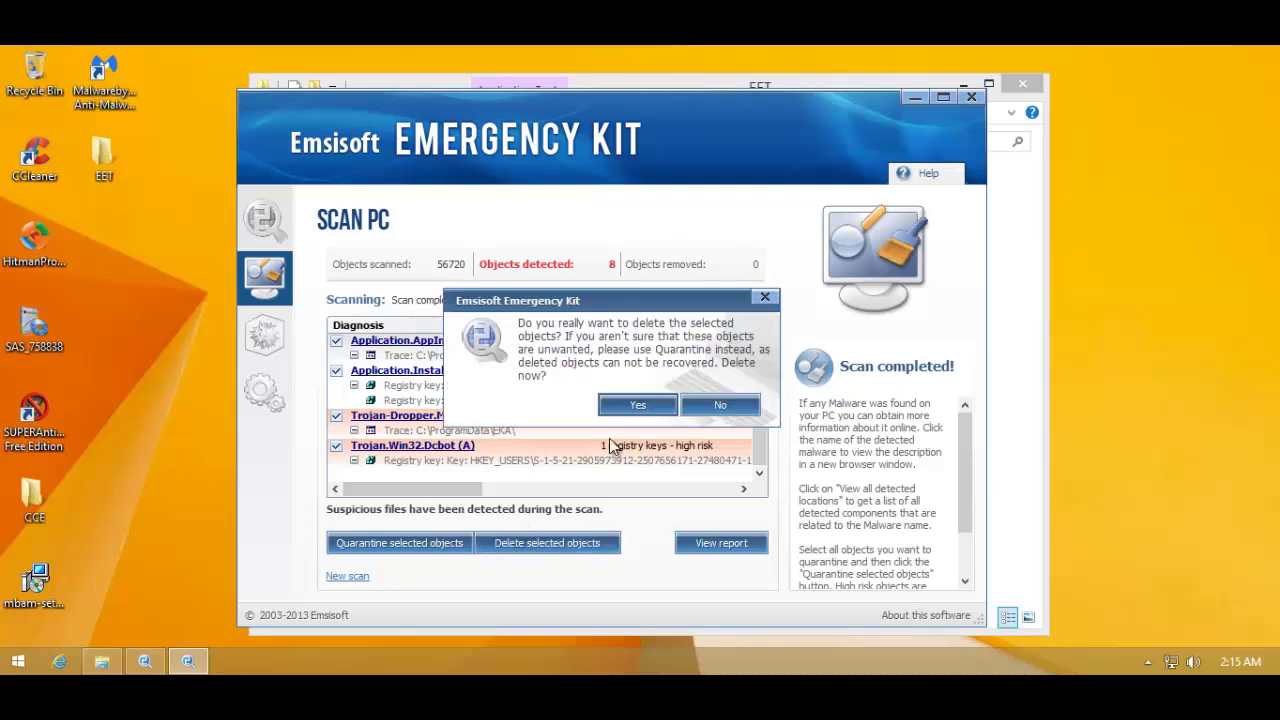
pyautogui.click(622, 407)
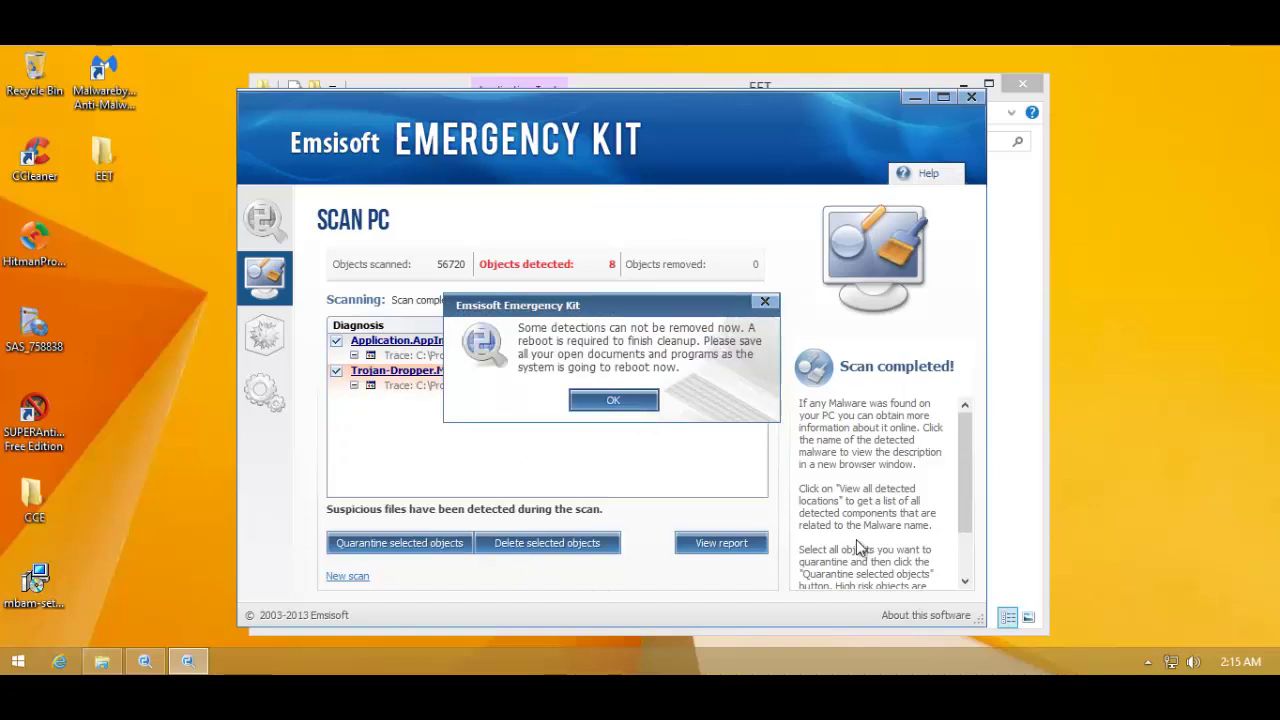
pyautogui.click(1000, 460)
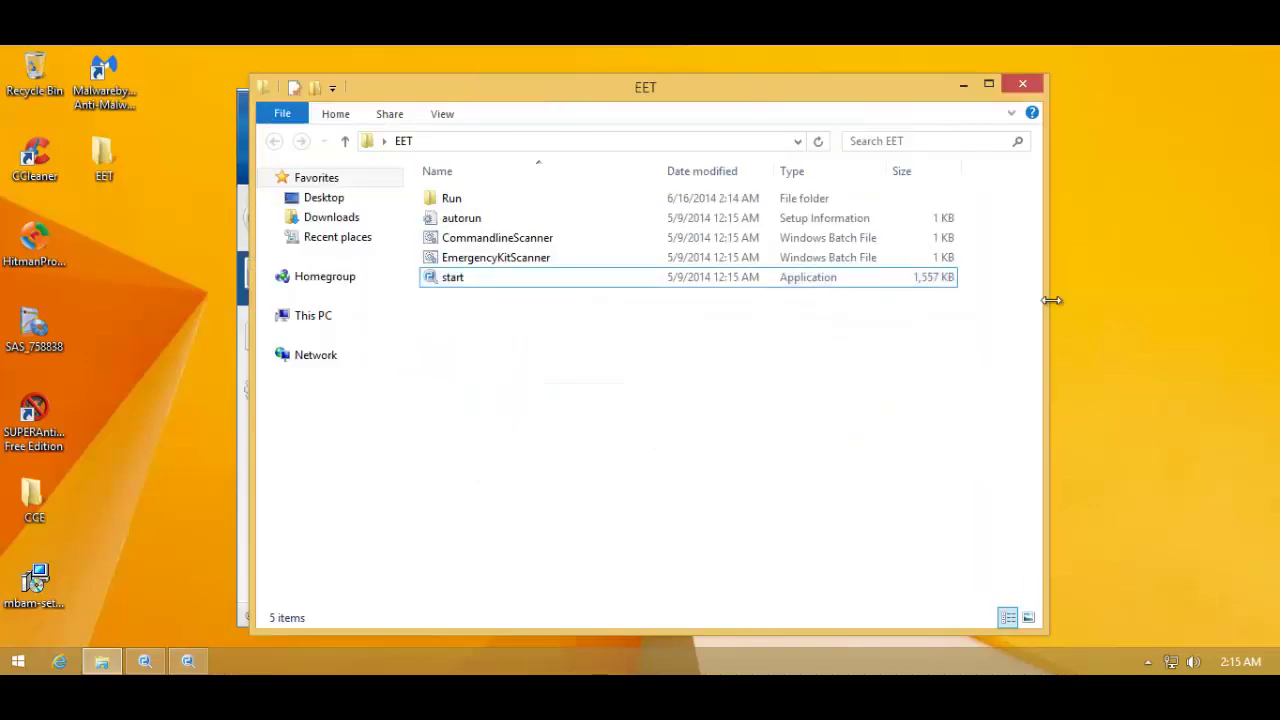
pyautogui.click(1022, 84)
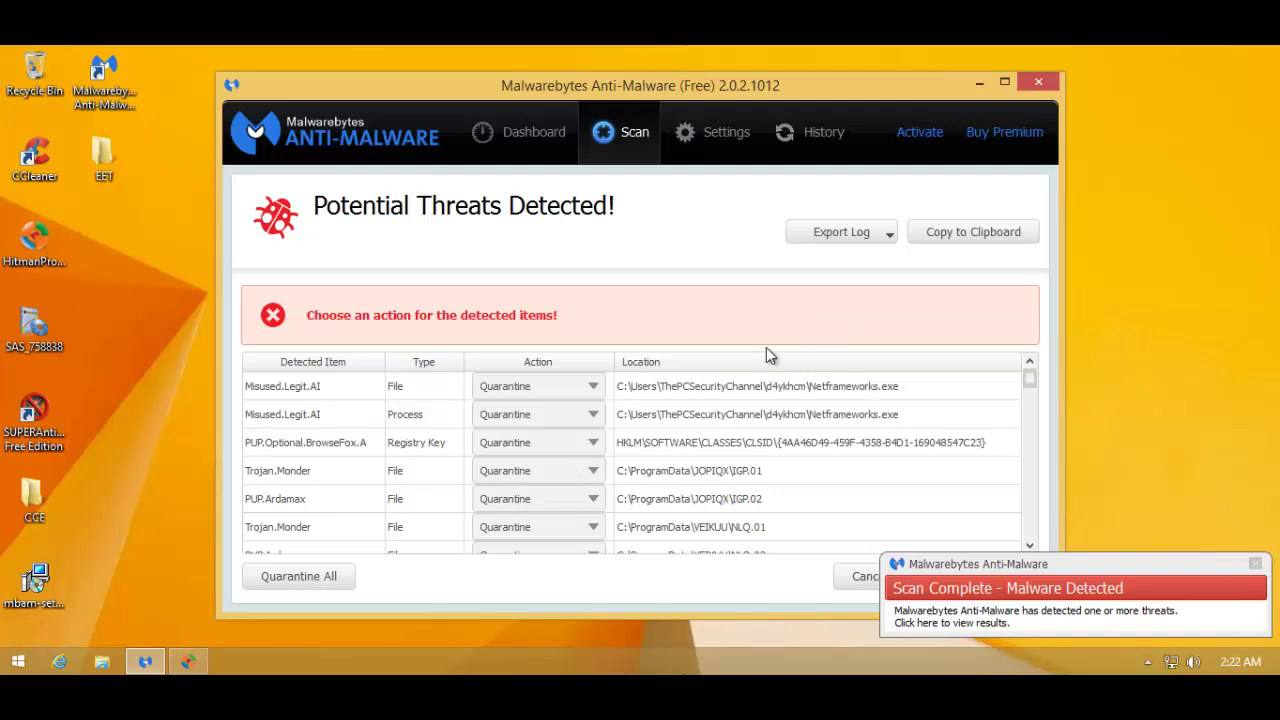
# - Examine the Malwarebytes list of detected threats, from the Trojan and Stolen.Data entries through the PUP.Optional registry keys, and dismiss the scan notification
pyautogui.moveTo(579, 98); pyautogui.dragTo(569, 70)
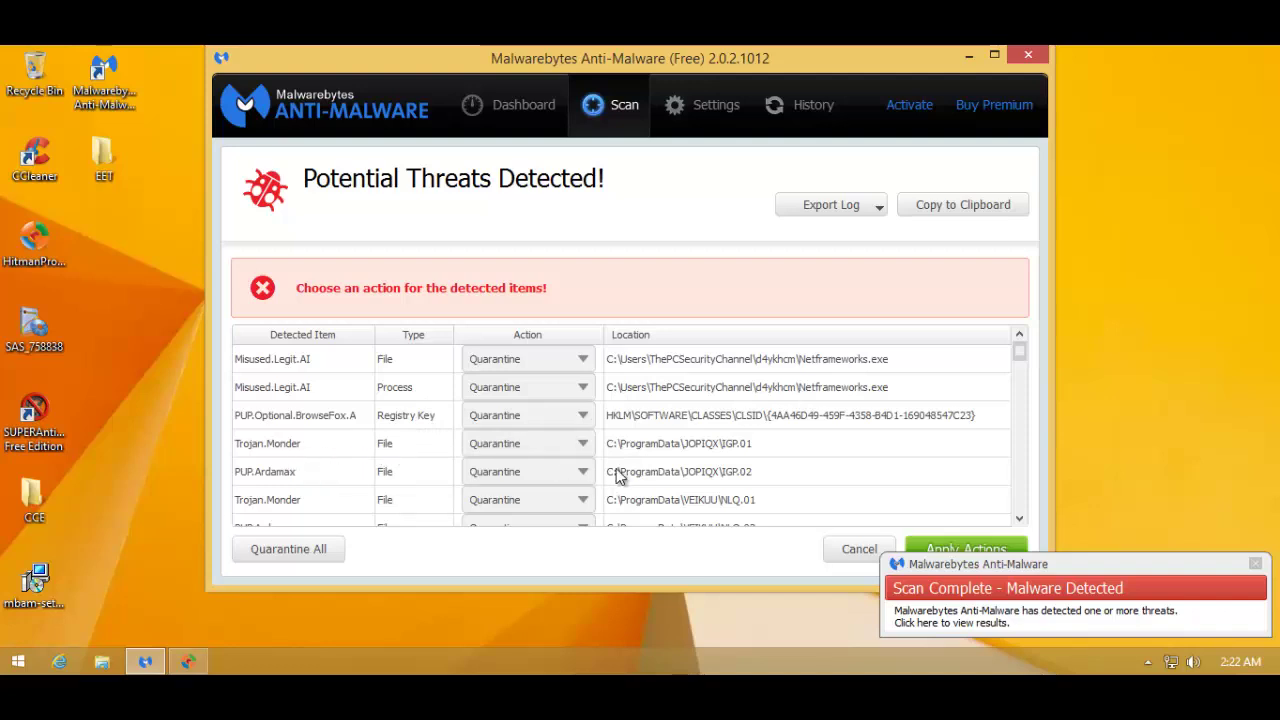
pyautogui.scroll(-1, 650, 474)
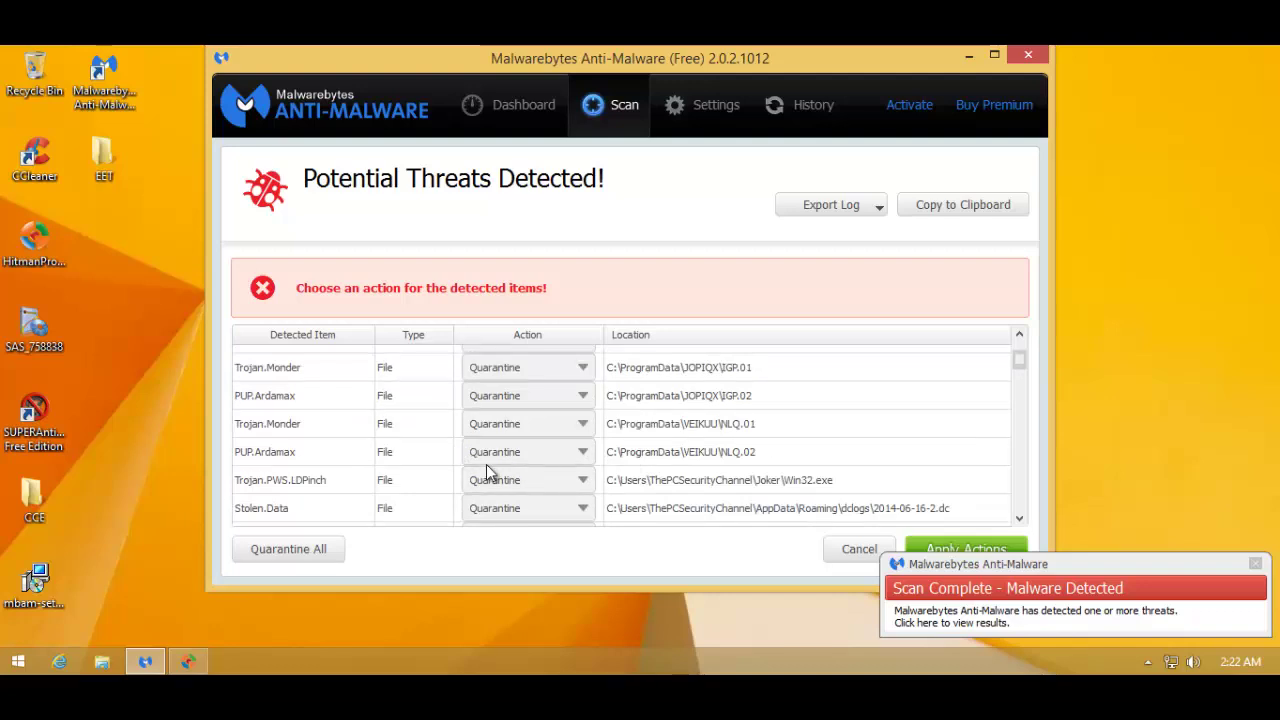
pyautogui.scroll(-2, 572, 470)
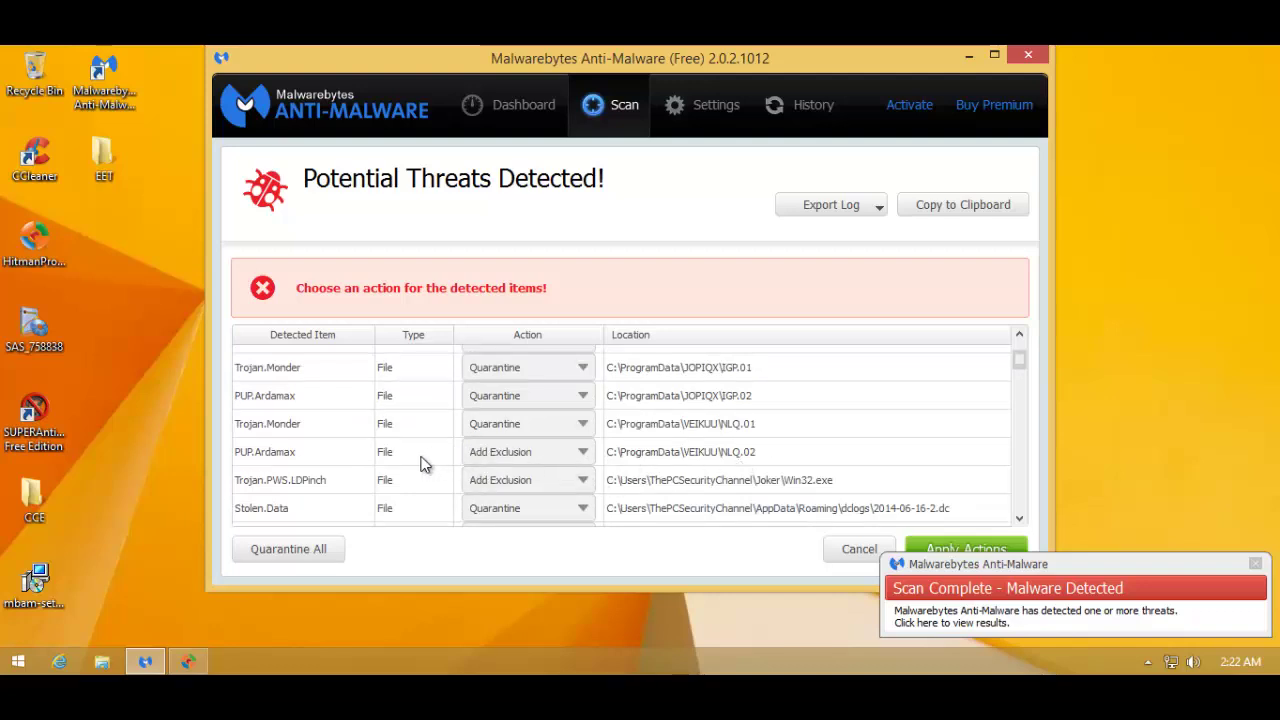
pyautogui.scroll(-1, 662, 512)
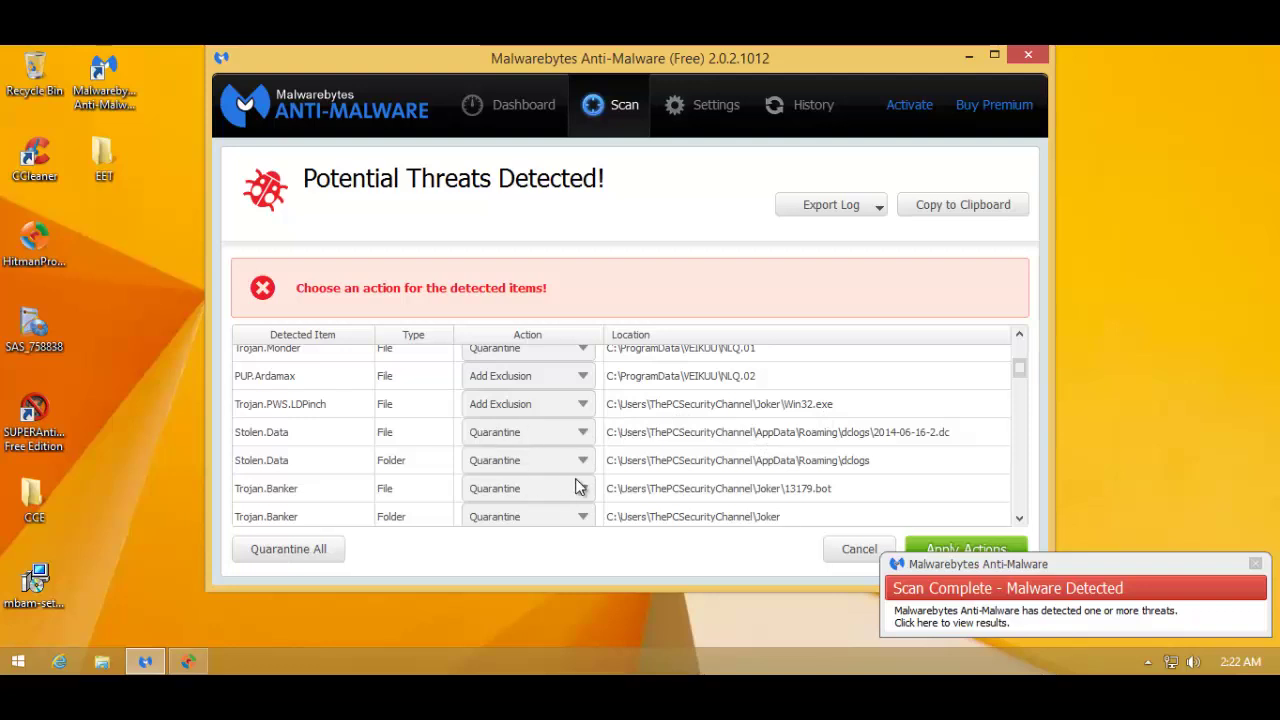
pyautogui.scroll(-1, 740, 474)
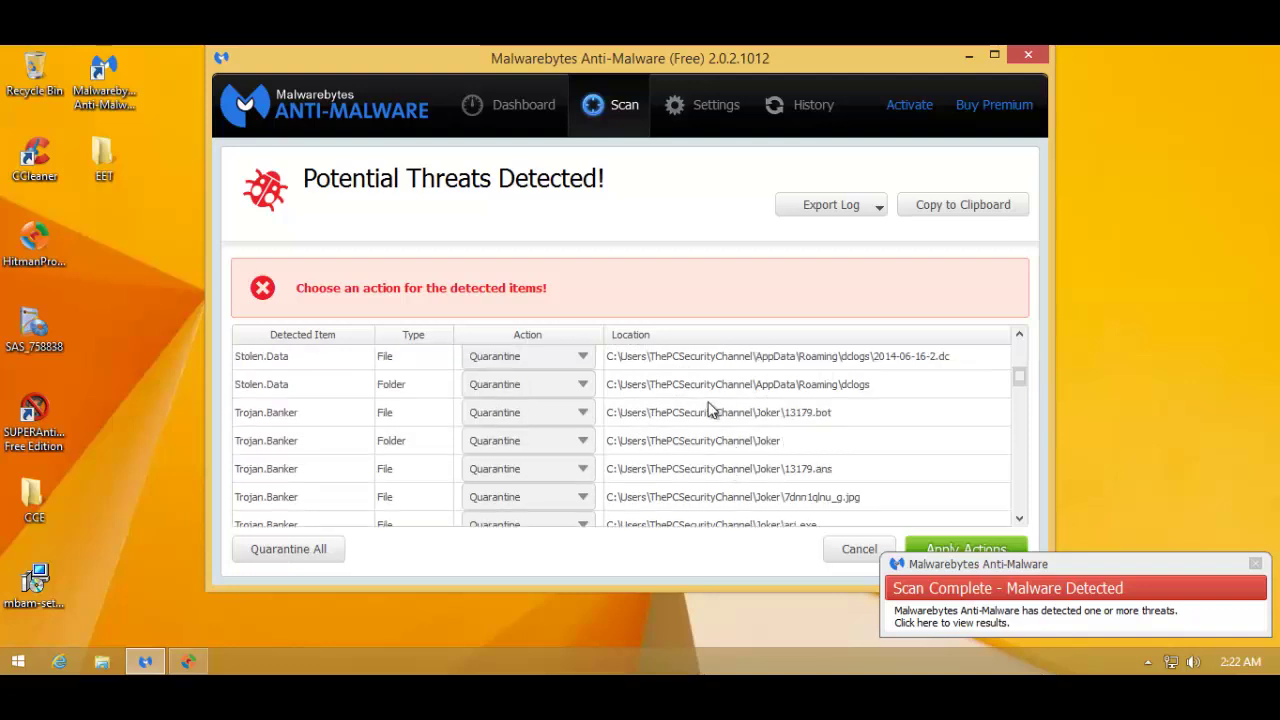
pyautogui.scroll(-1, 700, 484)
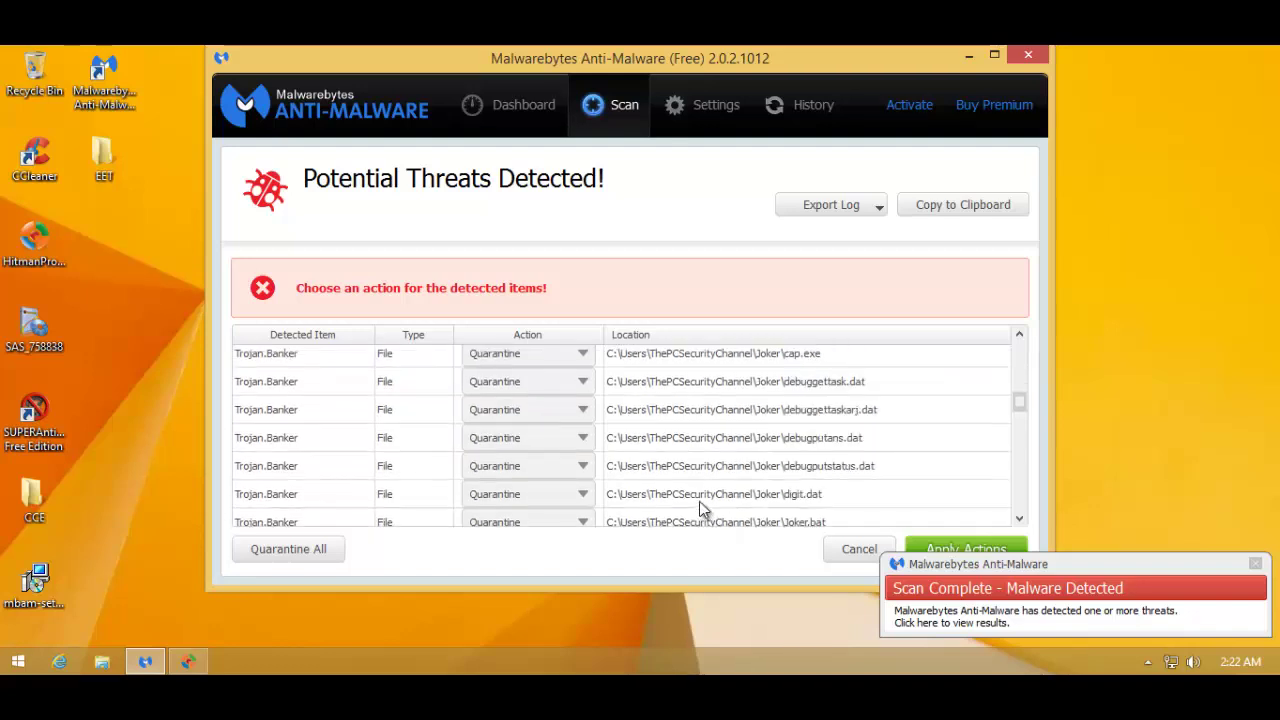
pyautogui.scroll(-1, 700, 481)
pyautogui.scroll(-5, 700, 482)
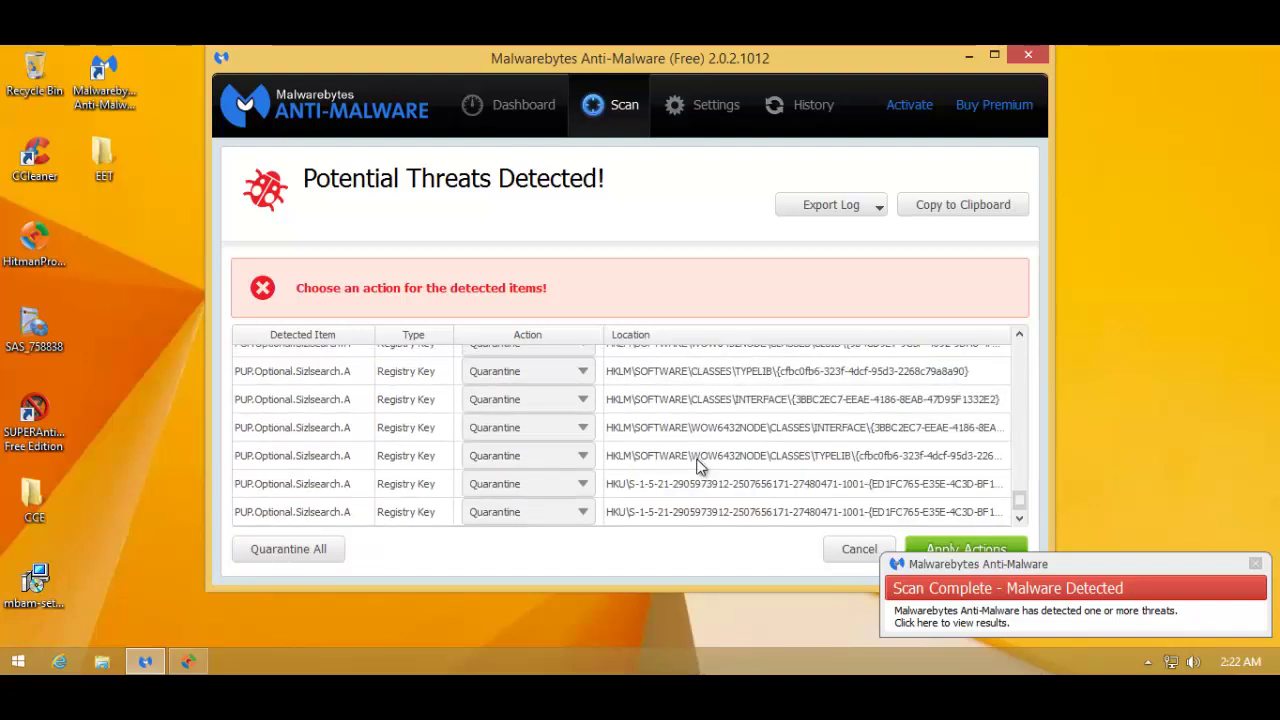
pyautogui.scroll(3, 356, 490)
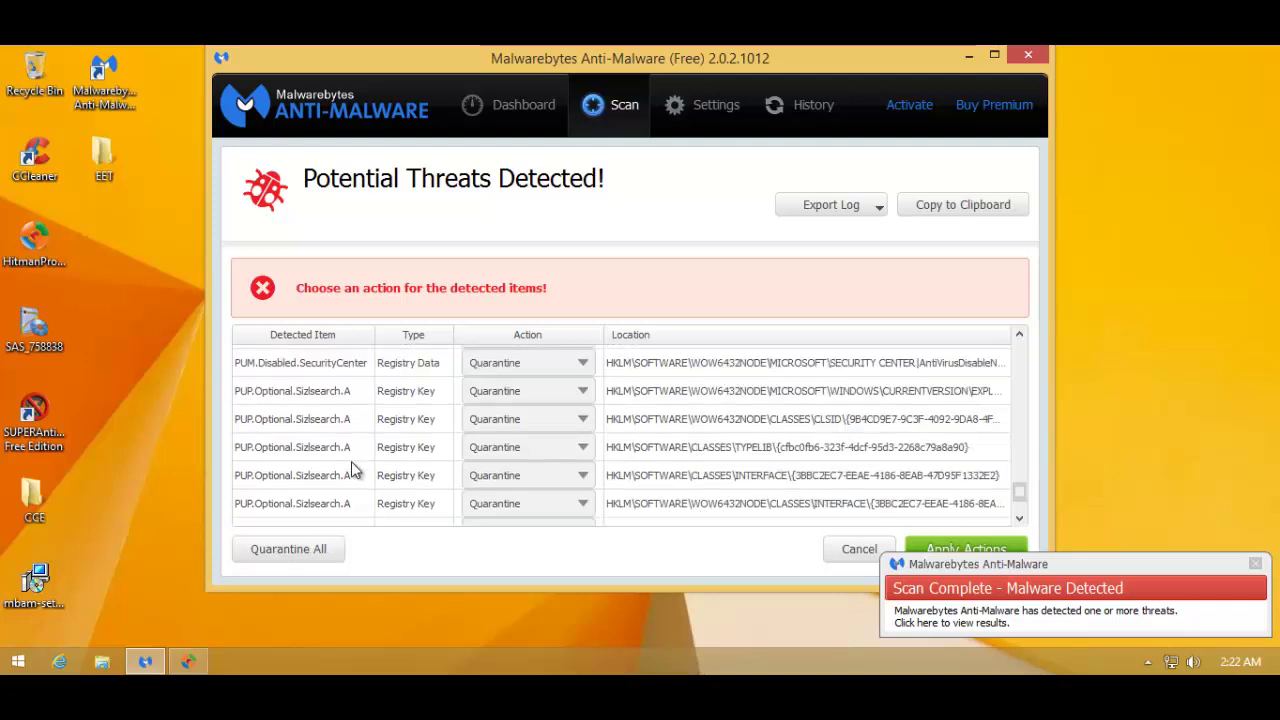
pyautogui.scroll(-3, 354, 466)
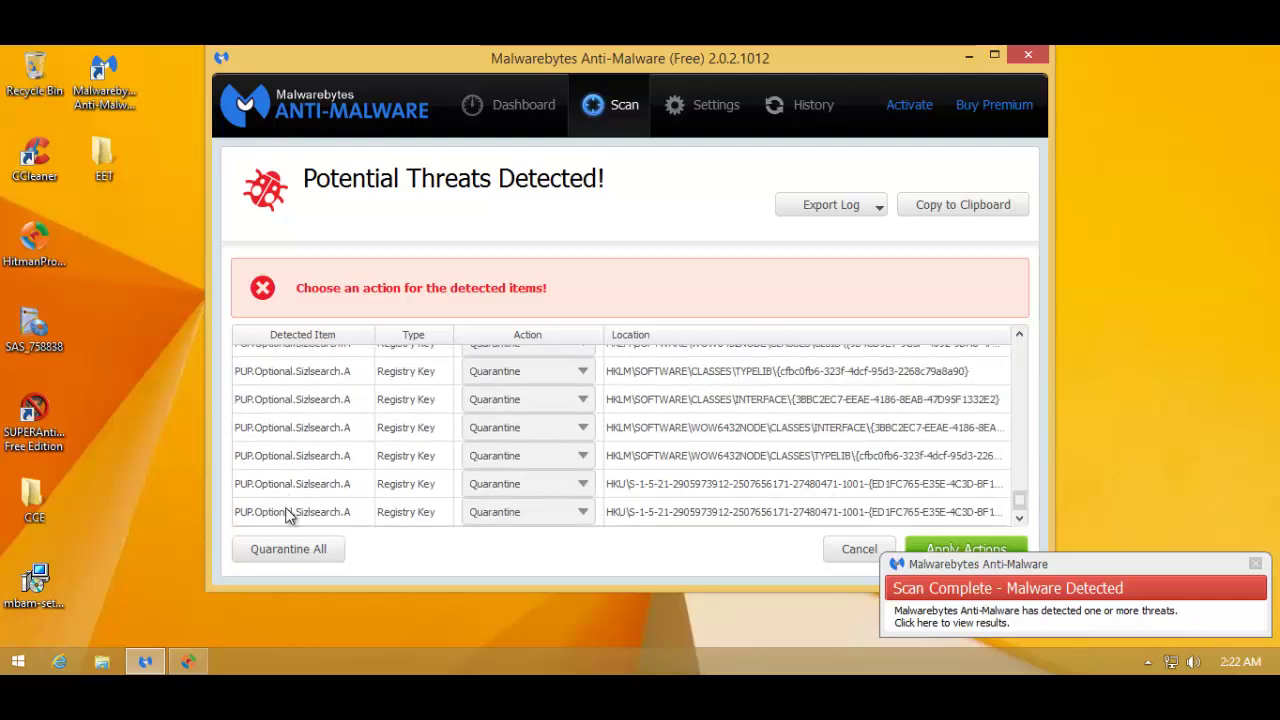
pyautogui.scroll(3, 398, 506)
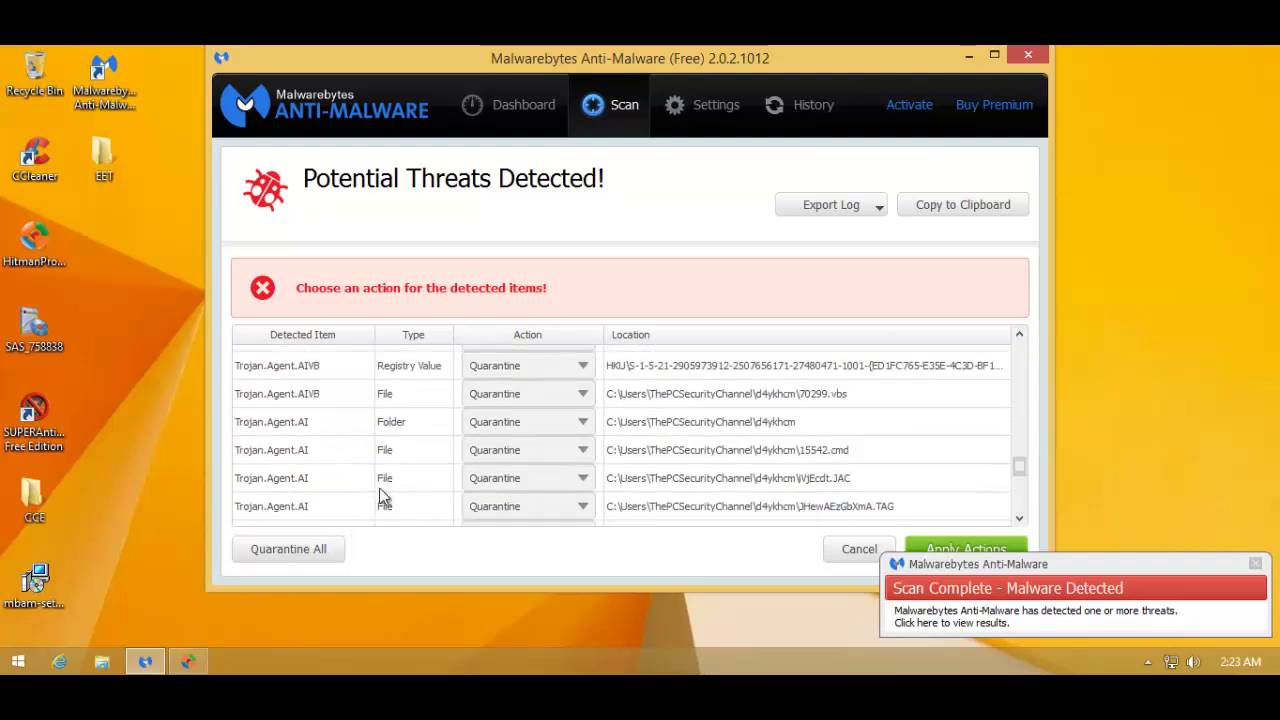
pyautogui.scroll(-5, 383, 497)
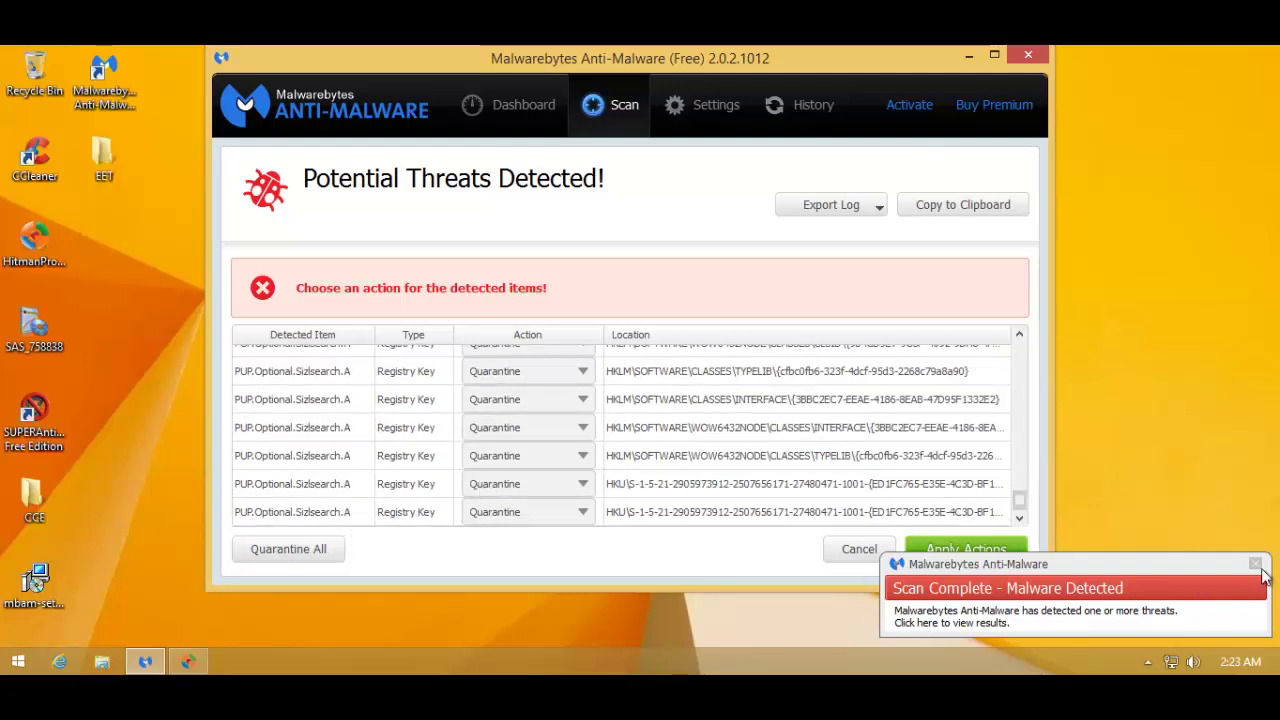
pyautogui.click(1255, 565)
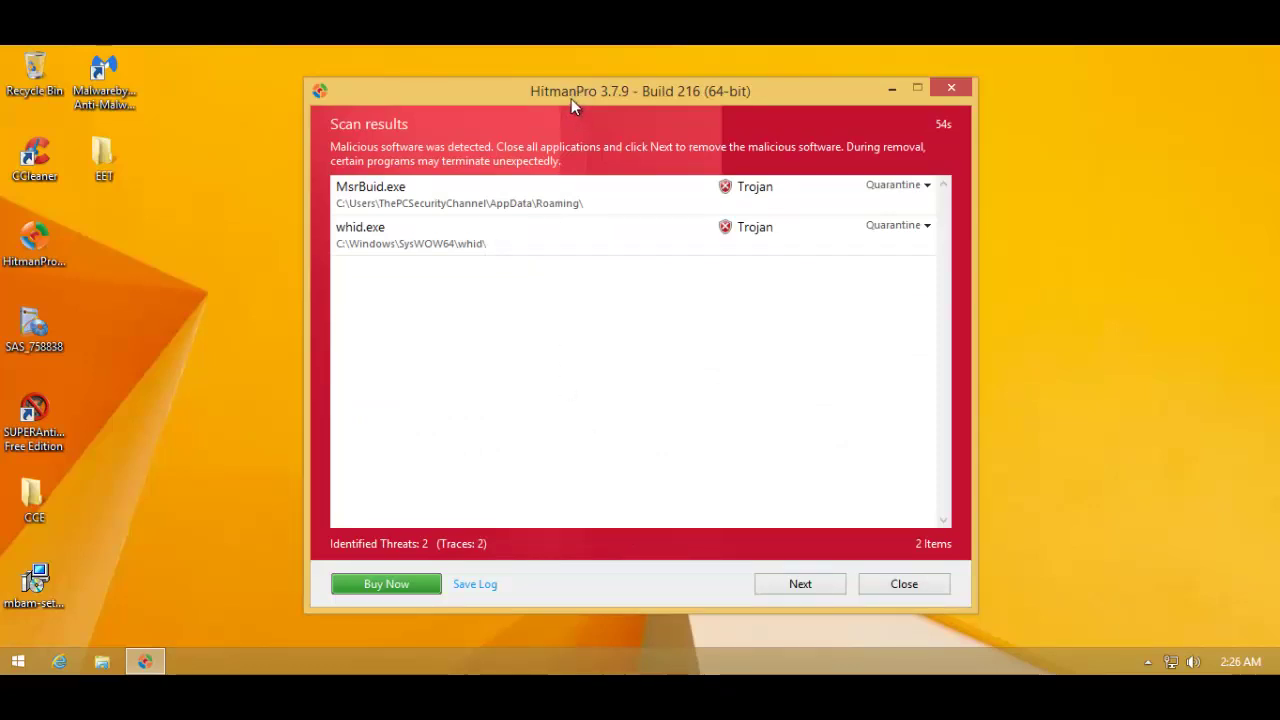
# - Examine the HitmanPro details of MsrBuid.exe, including its properties, detection names and scoring, and return to the scan results
pyautogui.moveTo(571, 102); pyautogui.dragTo(568, 115)
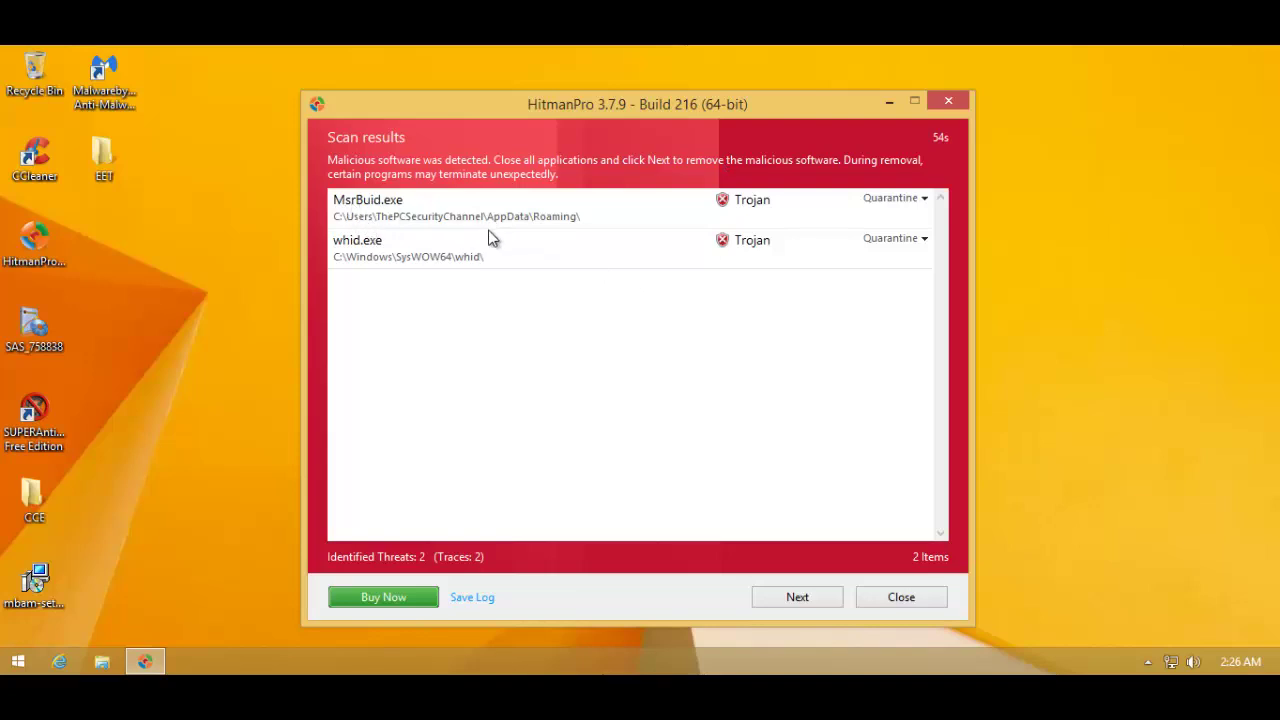
pyautogui.click(543, 206)
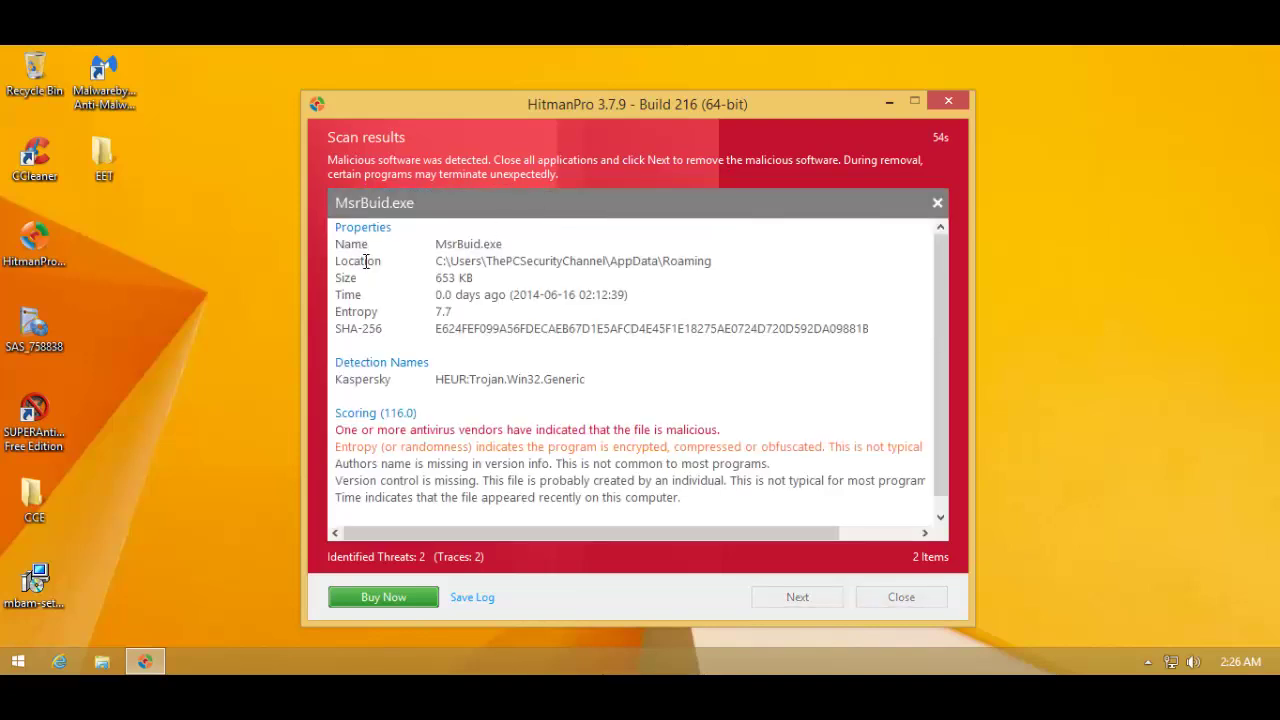
pyautogui.click(937, 202)
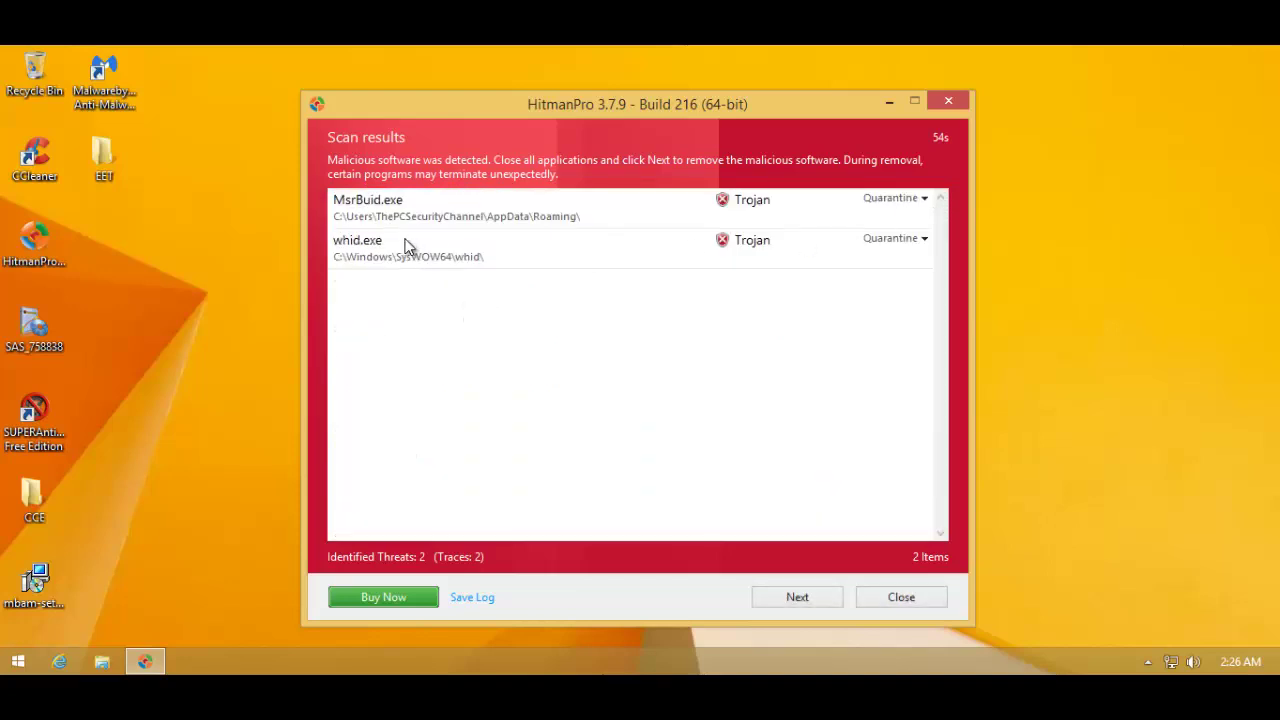
# - Compare the detection names of MsrBuid.exe and whid.exe in the HitmanPro results, and minimize the window
pyautogui.click(405, 224)
pyautogui.click(362, 258)
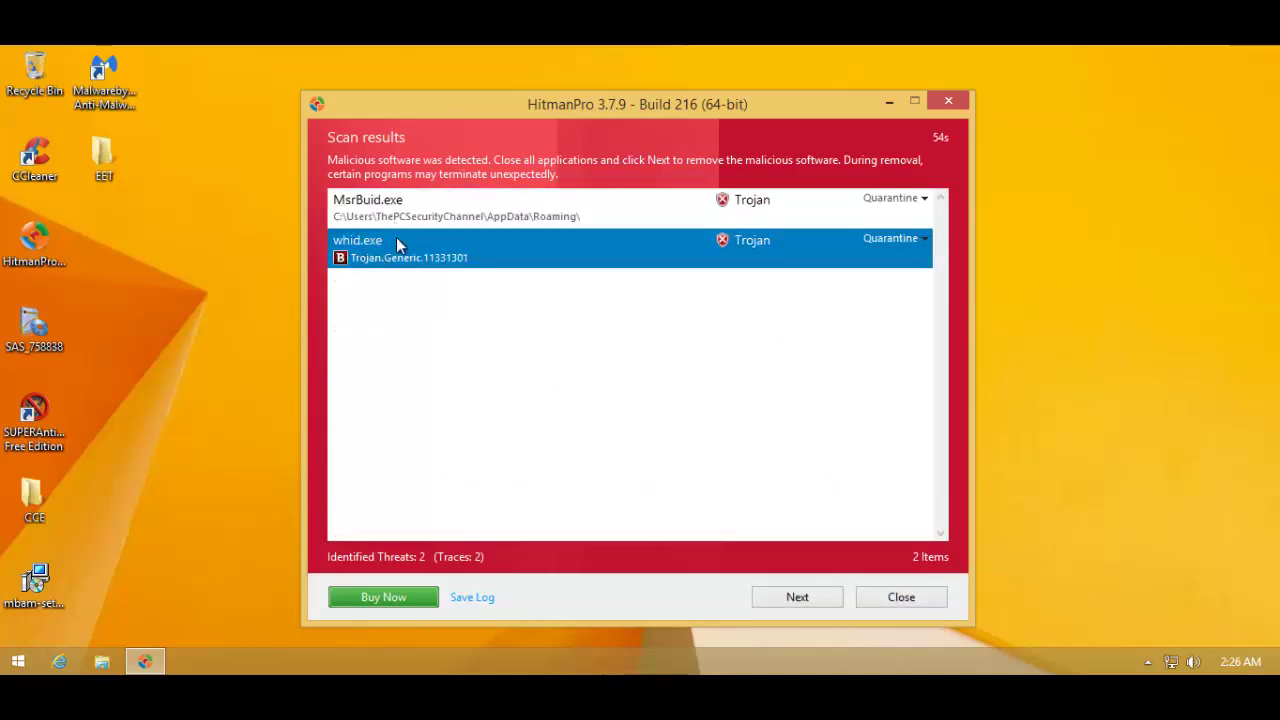
pyautogui.click(456, 224)
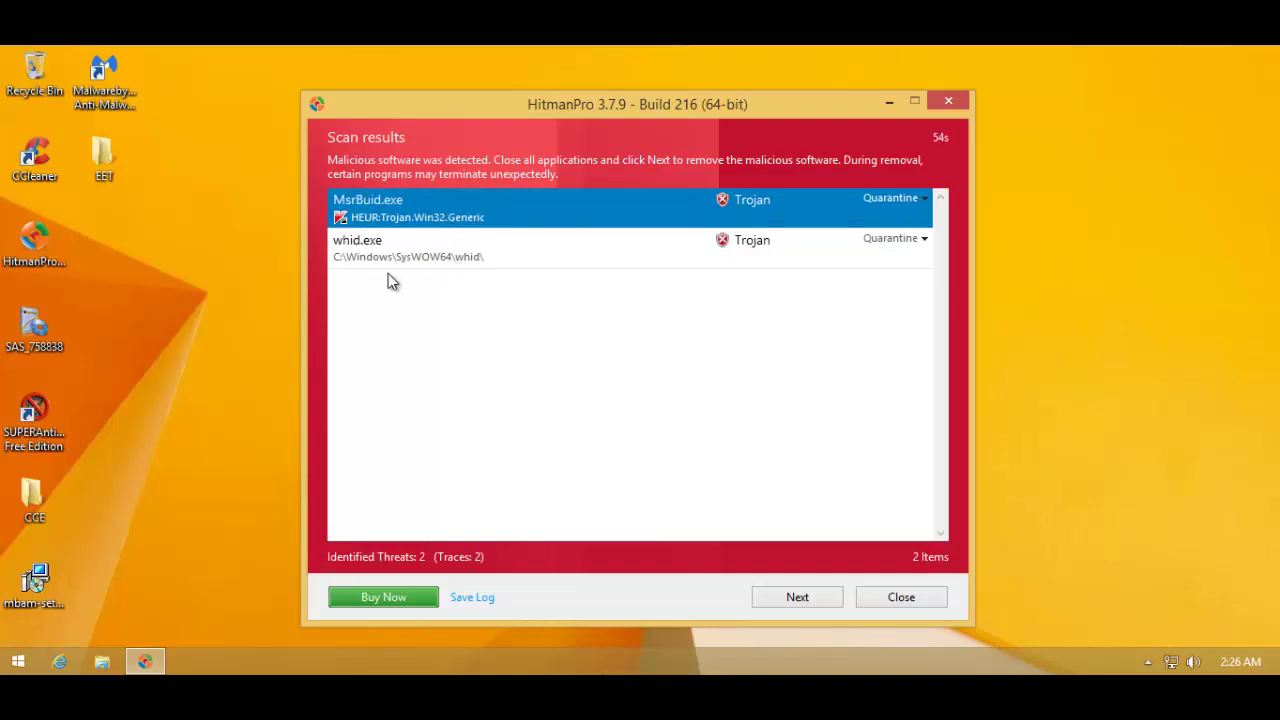
pyautogui.click(450, 258)
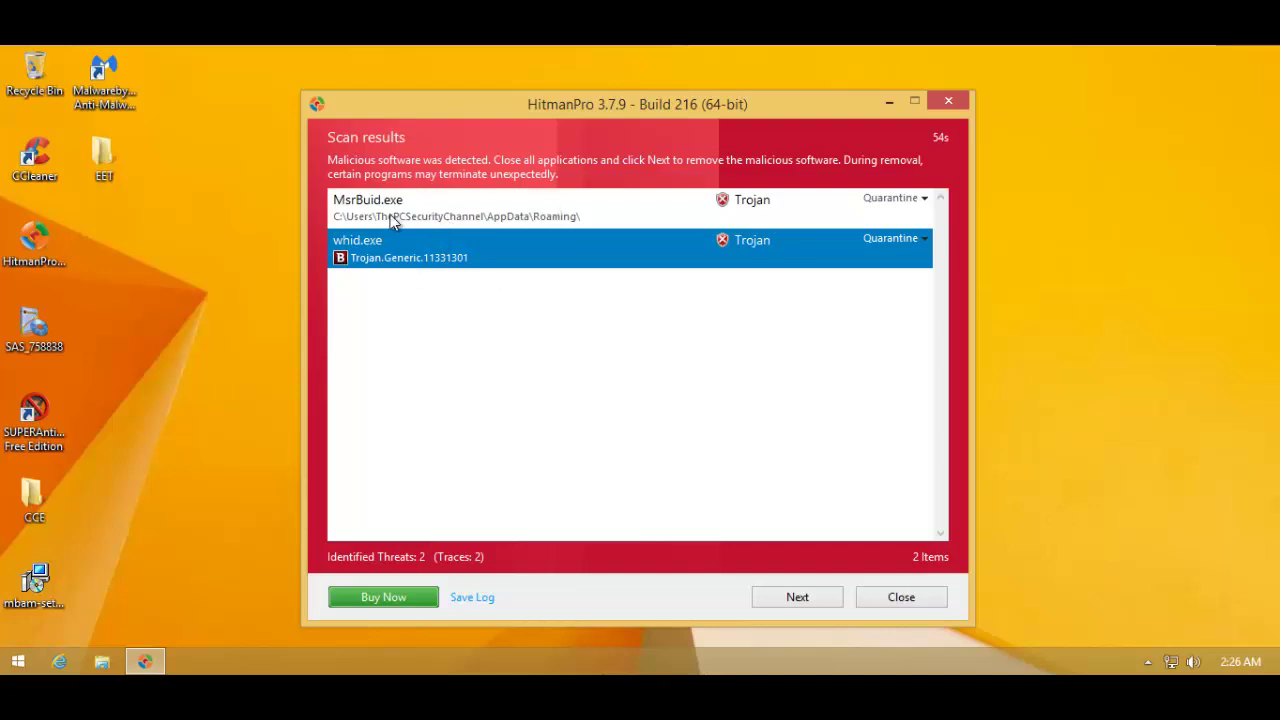
pyautogui.click(470, 210)
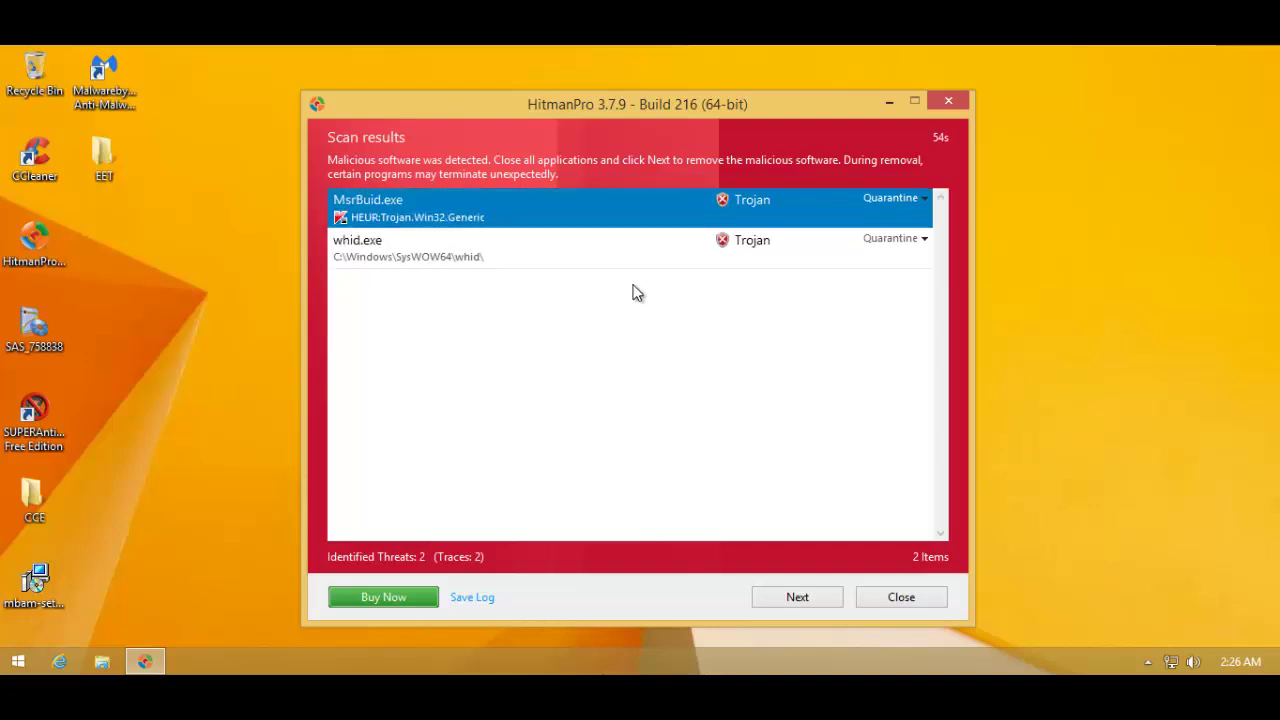
pyautogui.click(692, 262)
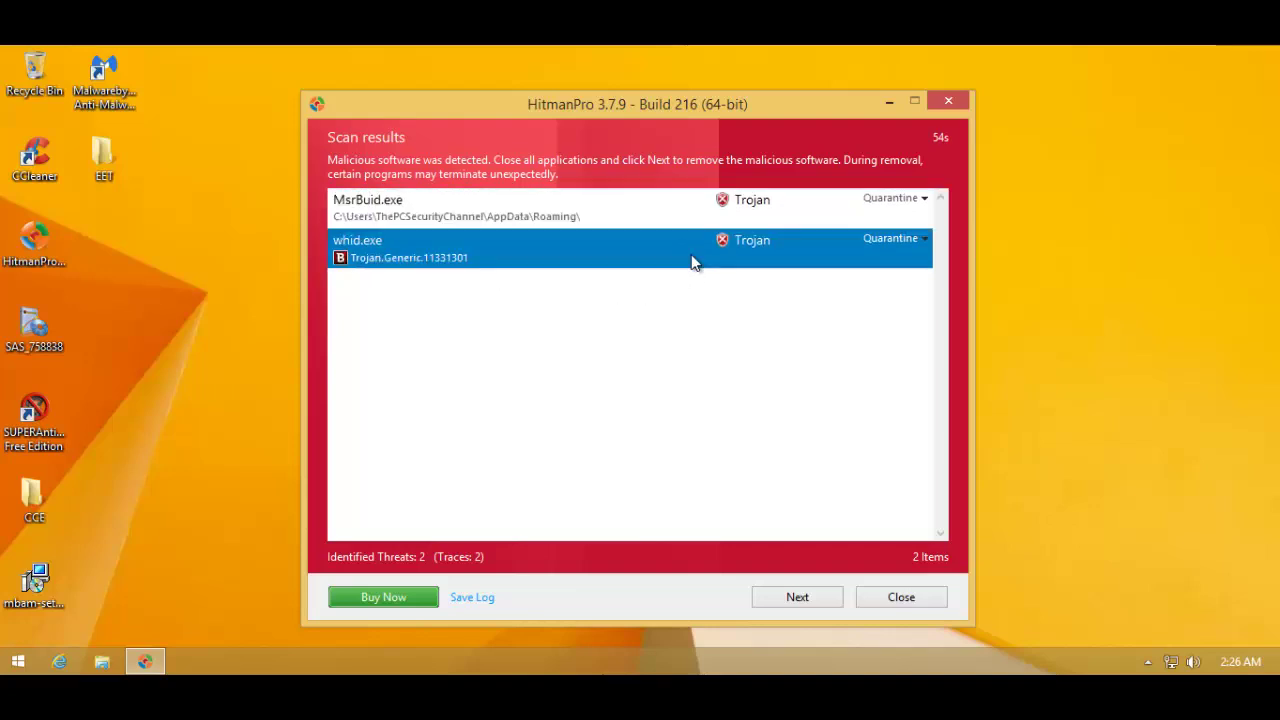
pyautogui.click(795, 202)
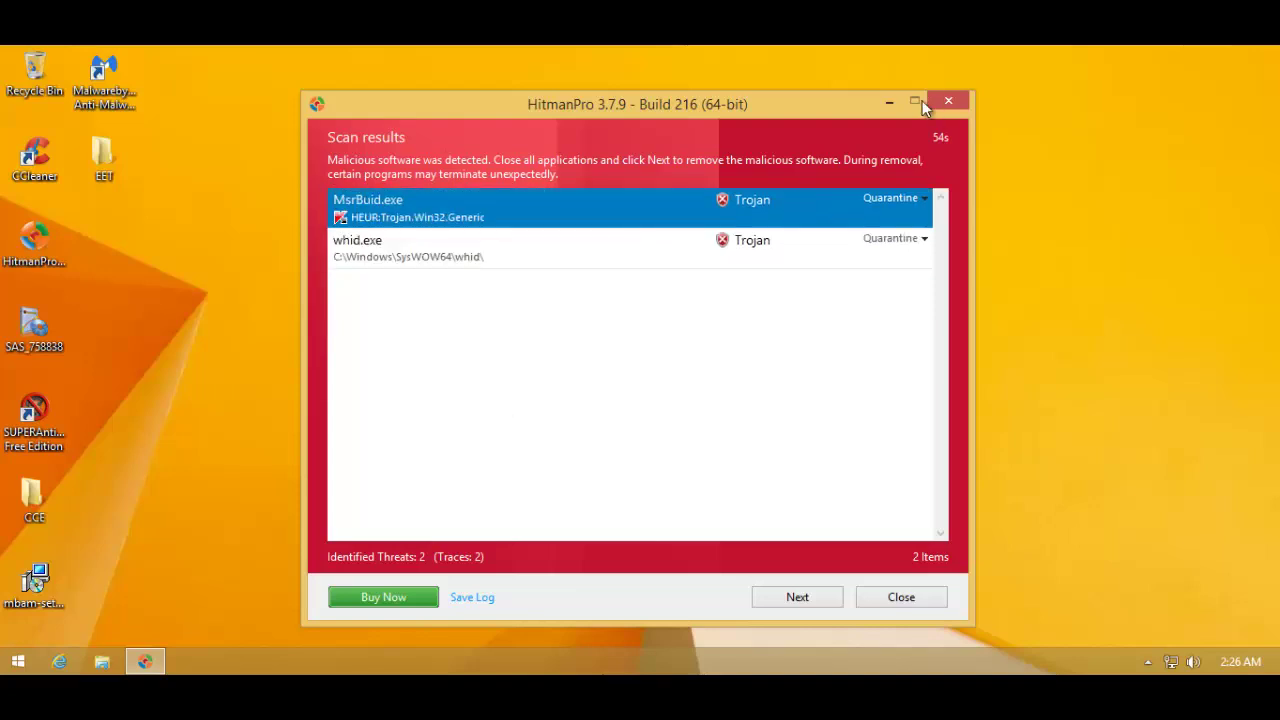
pyautogui.click(888, 101)
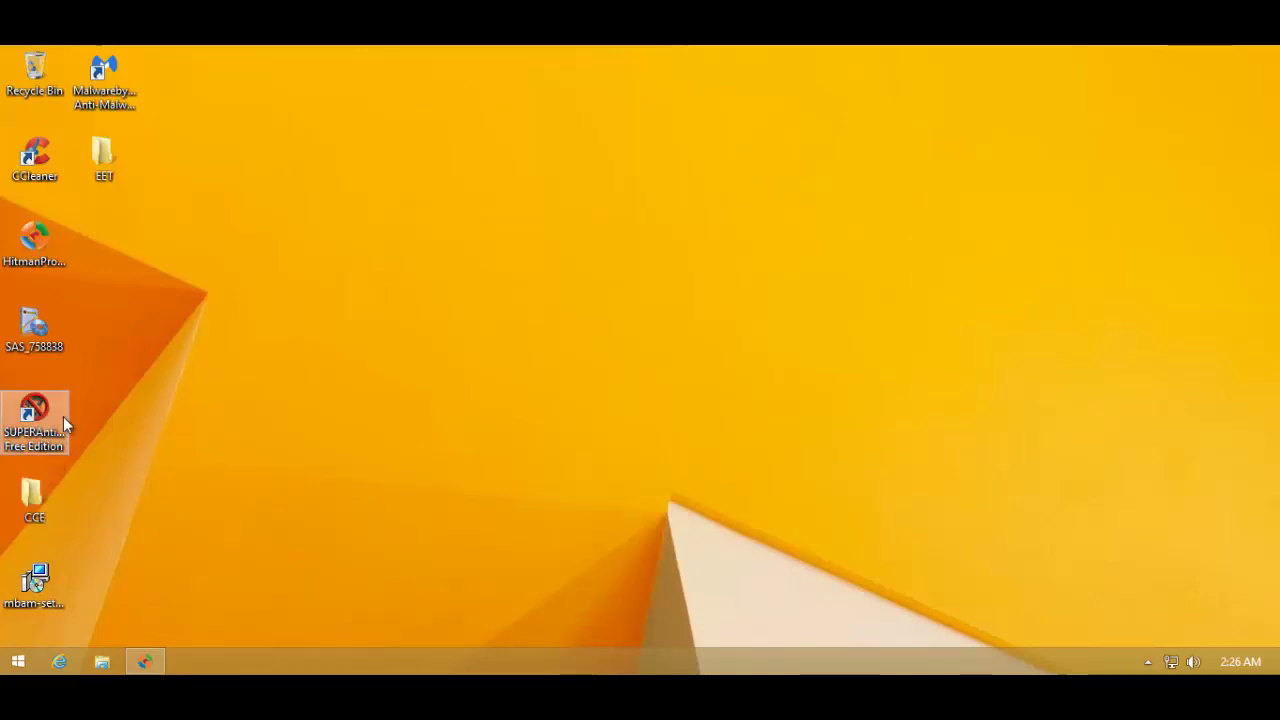
# - Move the SUPERAntiSpyware Free Edition shortcut out of the icon column into the open area of the desktop
pyautogui.click(22, 450)
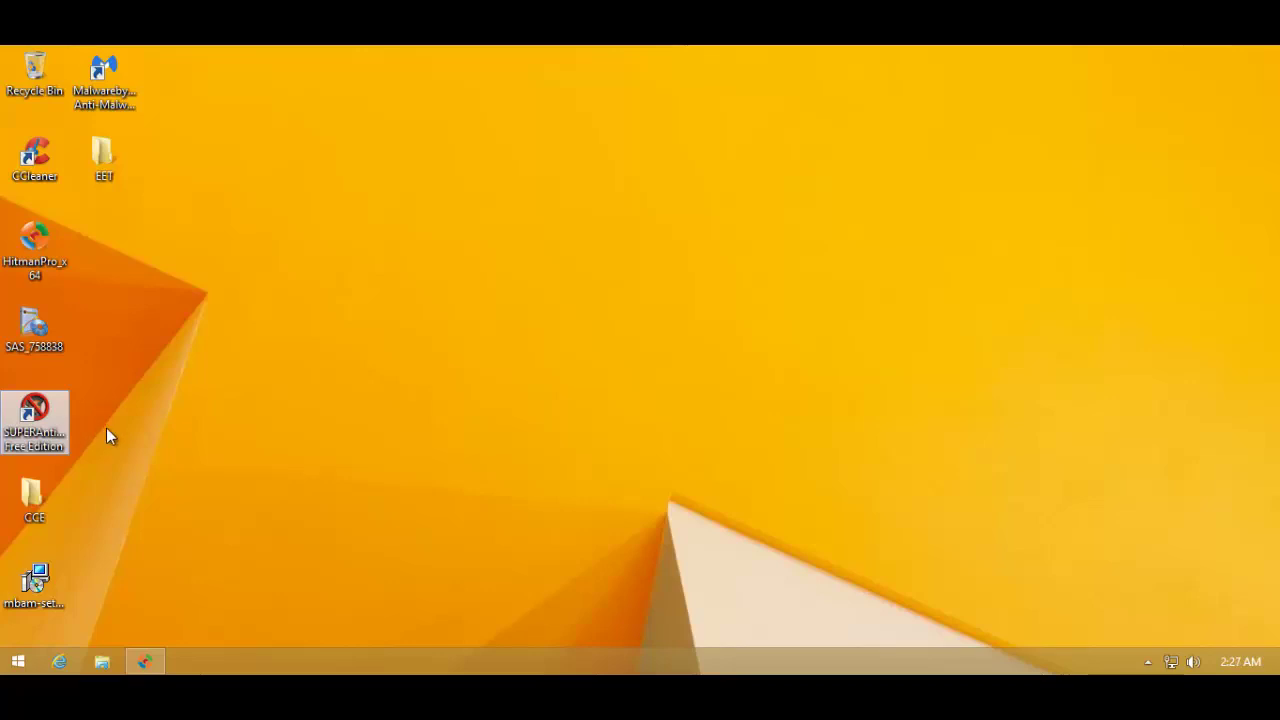
pyautogui.moveTo(57, 418); pyautogui.dragTo(247, 333)
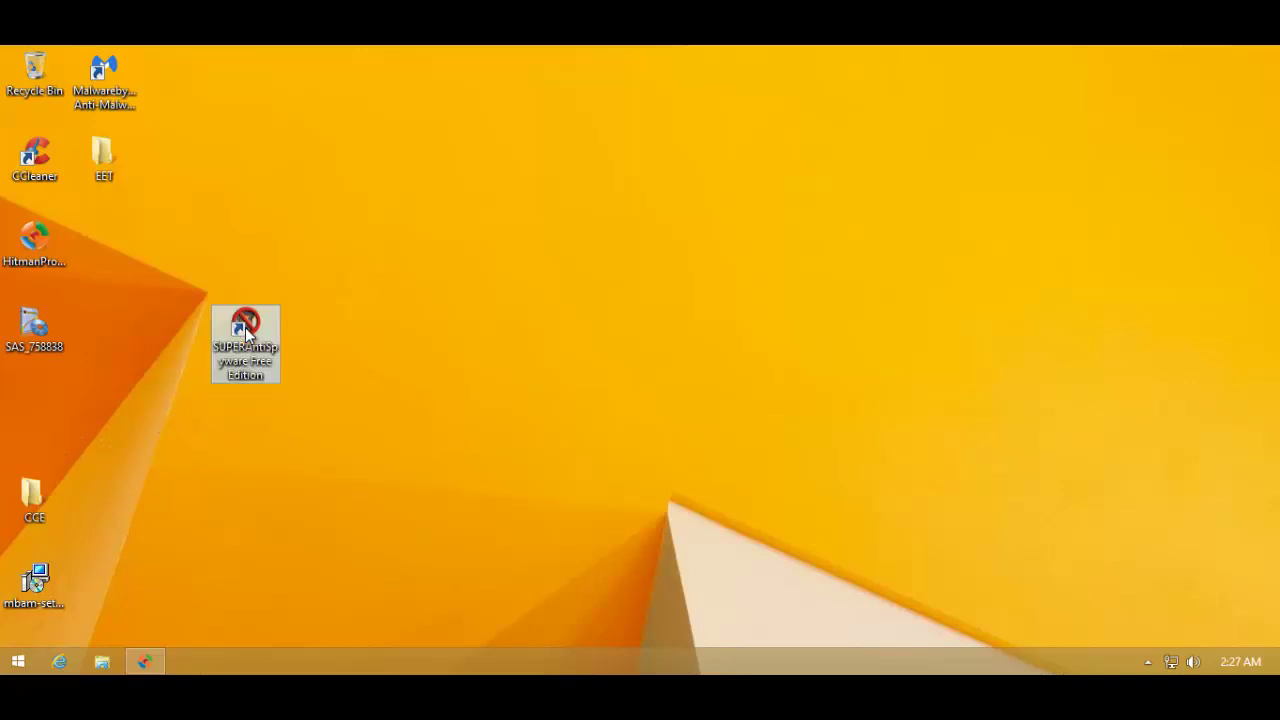
pyautogui.click(157, 399)
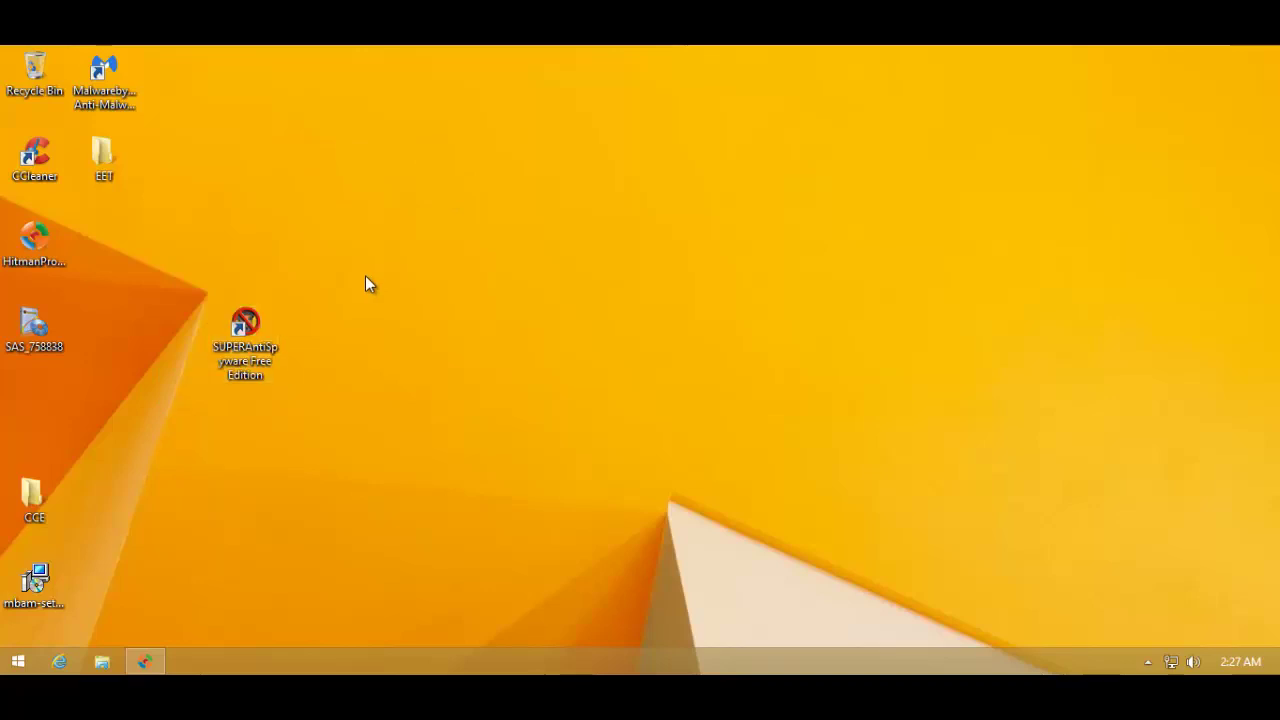
pyautogui.moveTo(358, 277); pyautogui.dragTo(302, 288)
# - Bring back the HitmanPro scan results to review the whid.exe and MsrBuid.exe detections, and minimize the window again
pyautogui.click(143, 658)
pyautogui.click(391, 262)
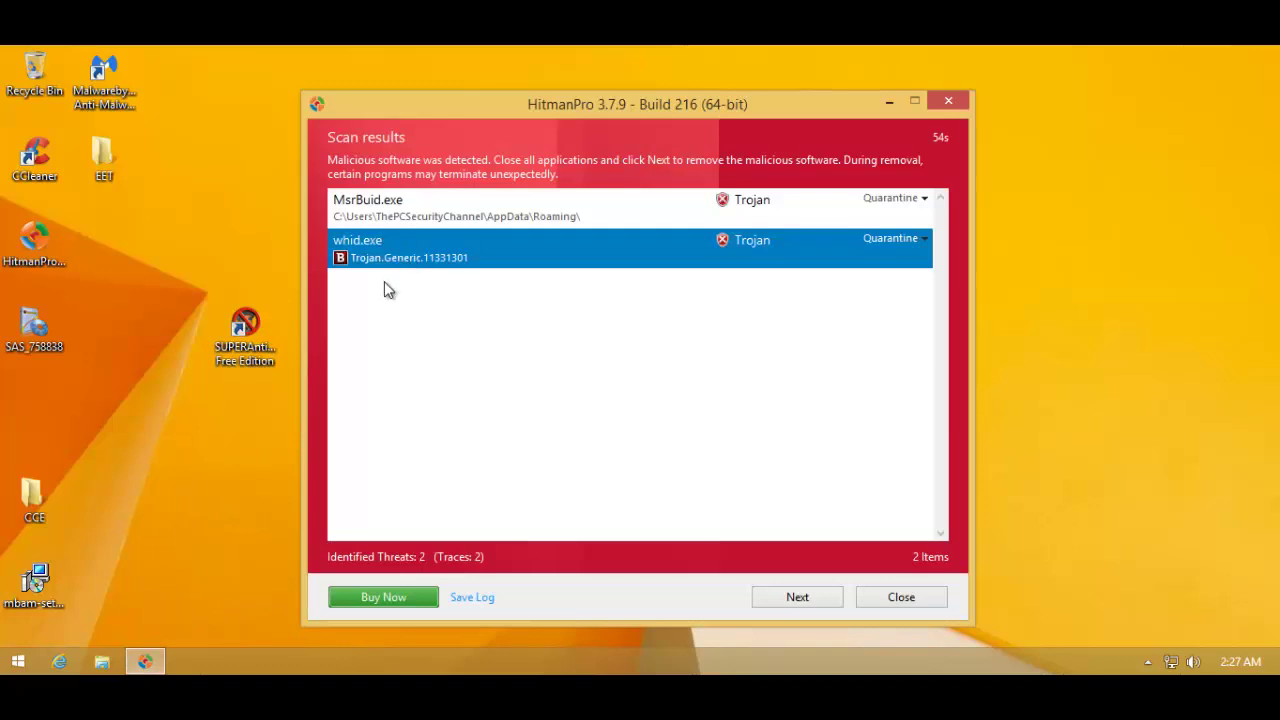
pyautogui.click(886, 103)
pyautogui.moveTo(200, 396); pyautogui.dragTo(276, 253)
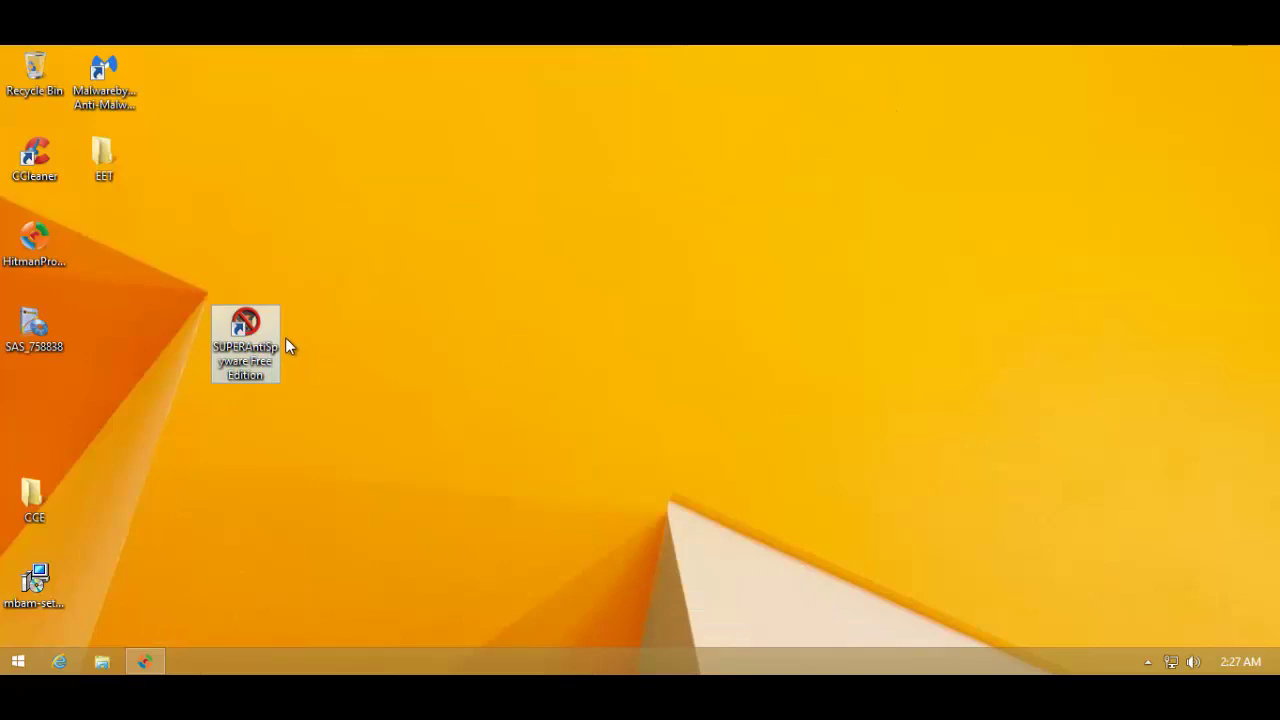
pyautogui.click(204, 399)
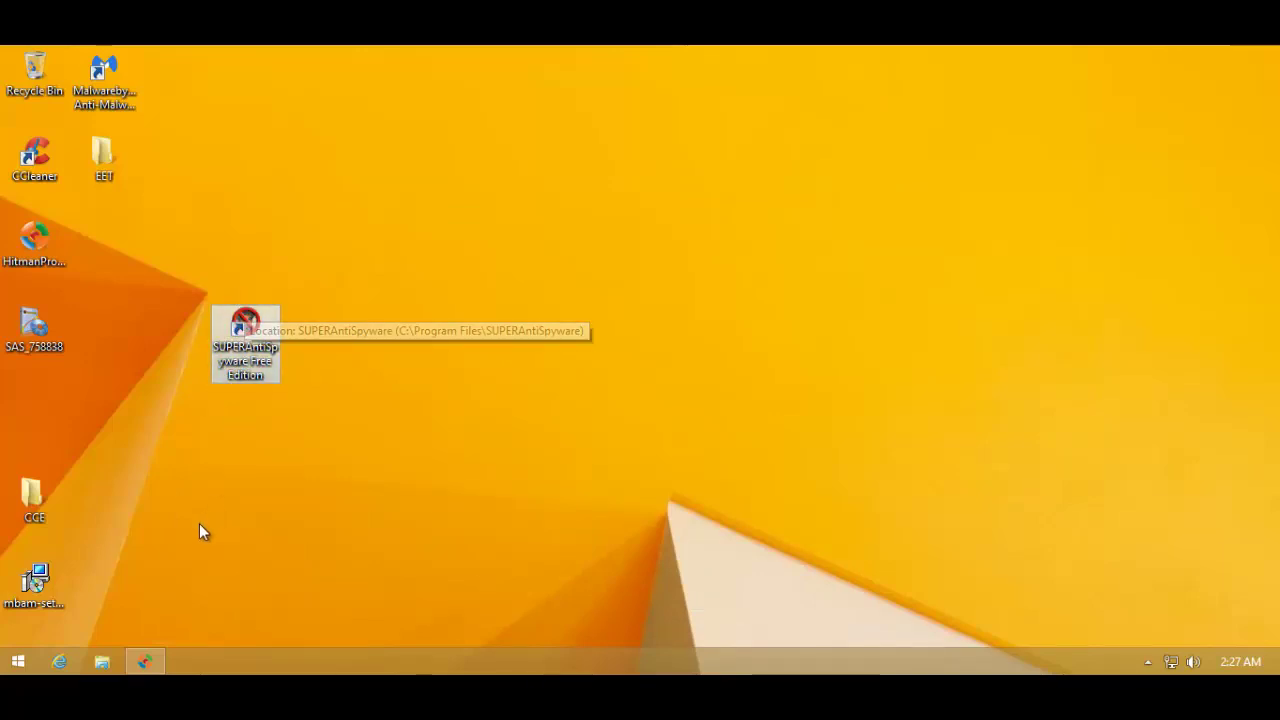
pyautogui.click(150, 655)
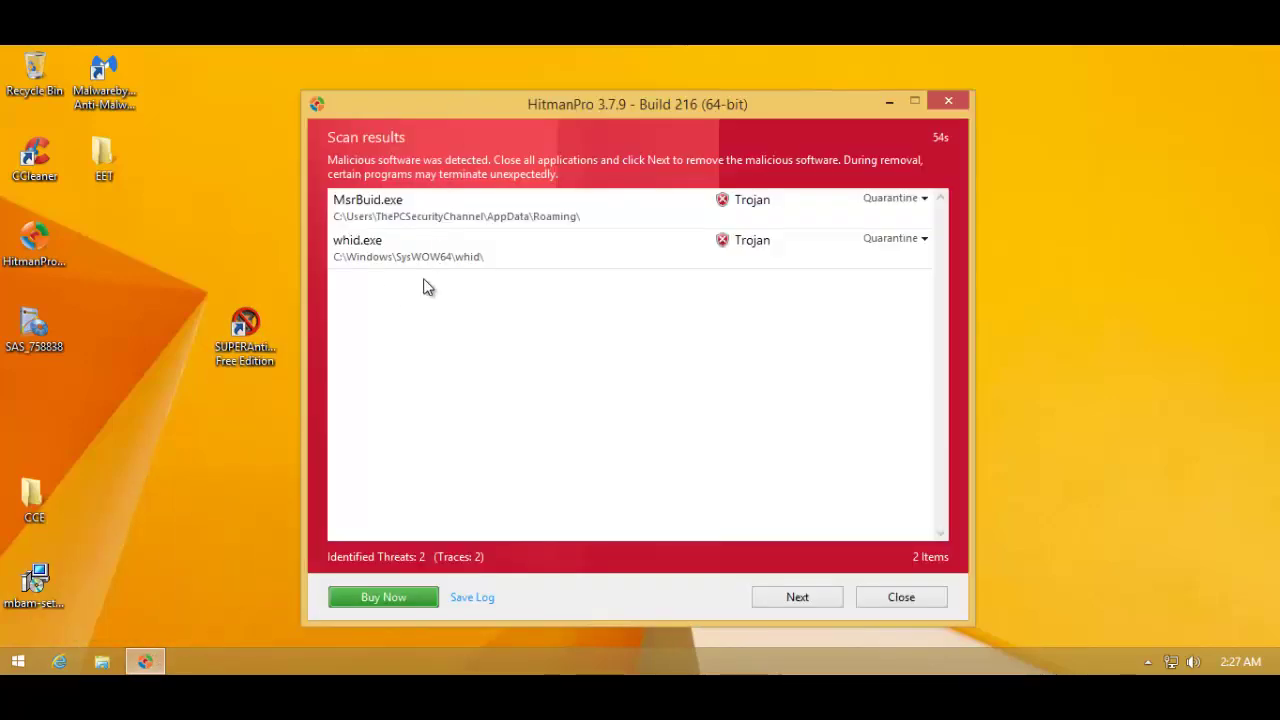
pyautogui.click(886, 104)
pyautogui.moveTo(298, 277); pyautogui.dragTo(160, 430)
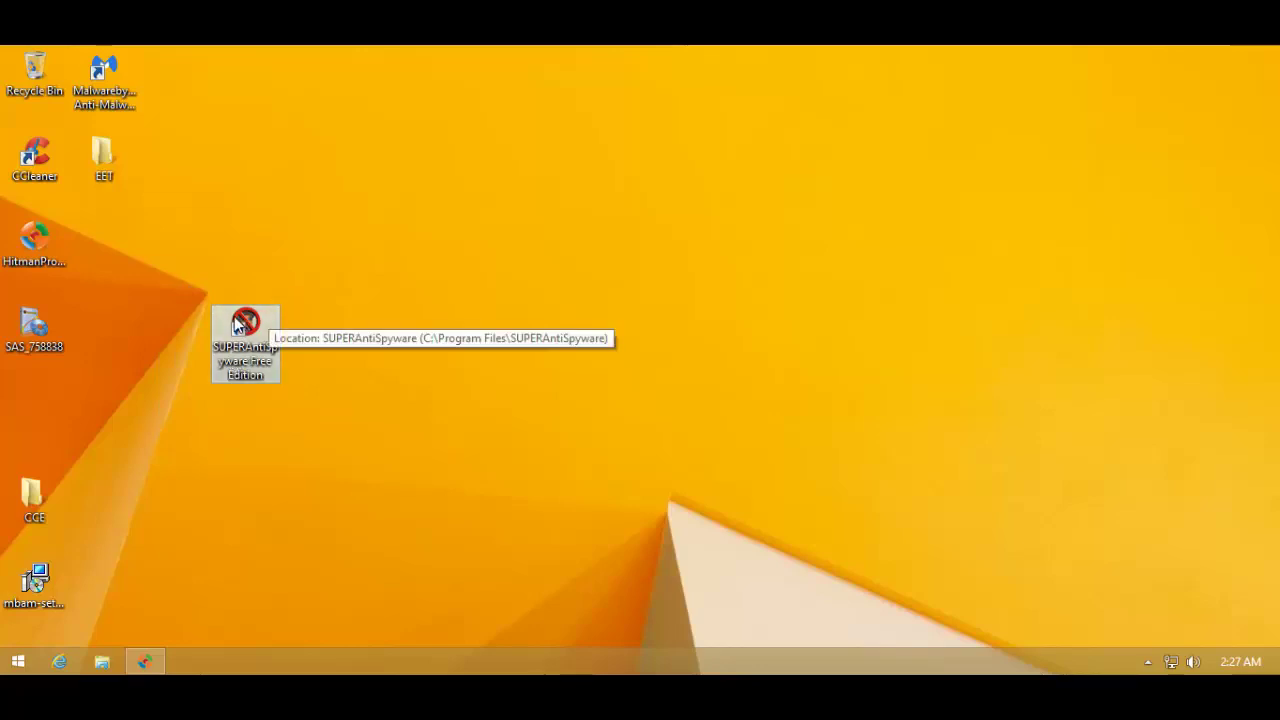
pyautogui.click(198, 391)
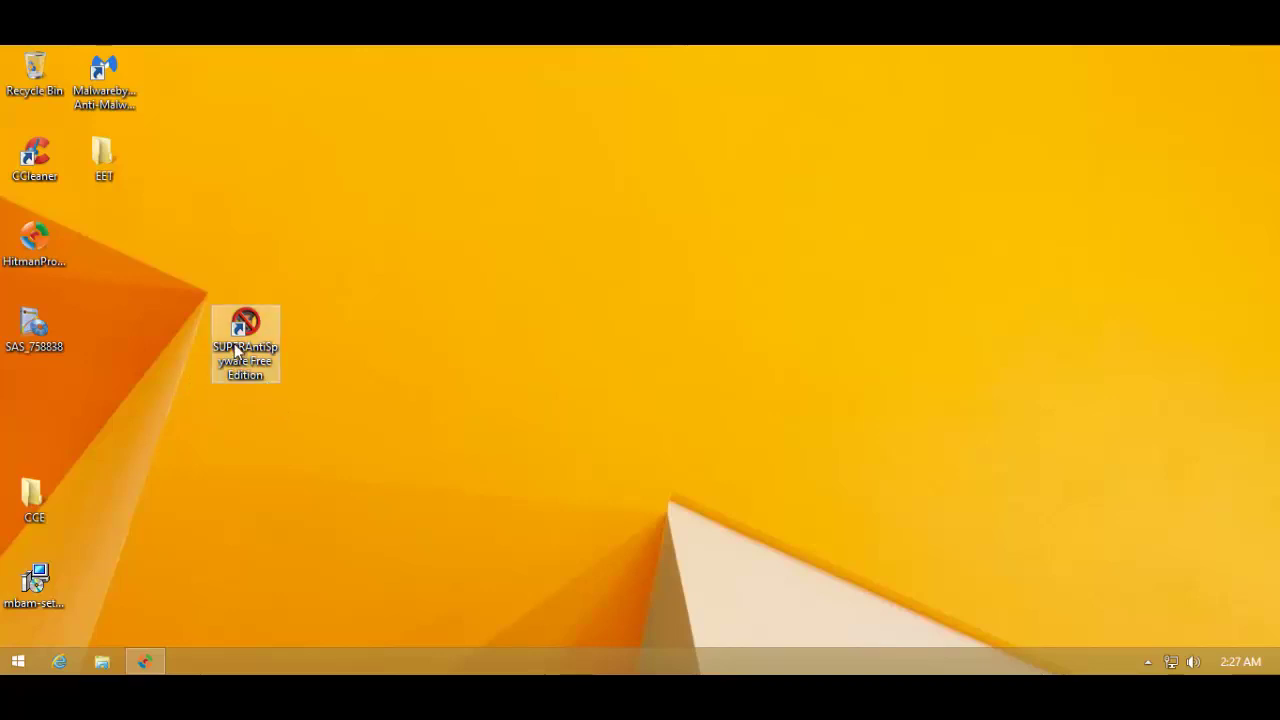
pyautogui.moveTo(250, 360); pyautogui.dragTo(225, 369)
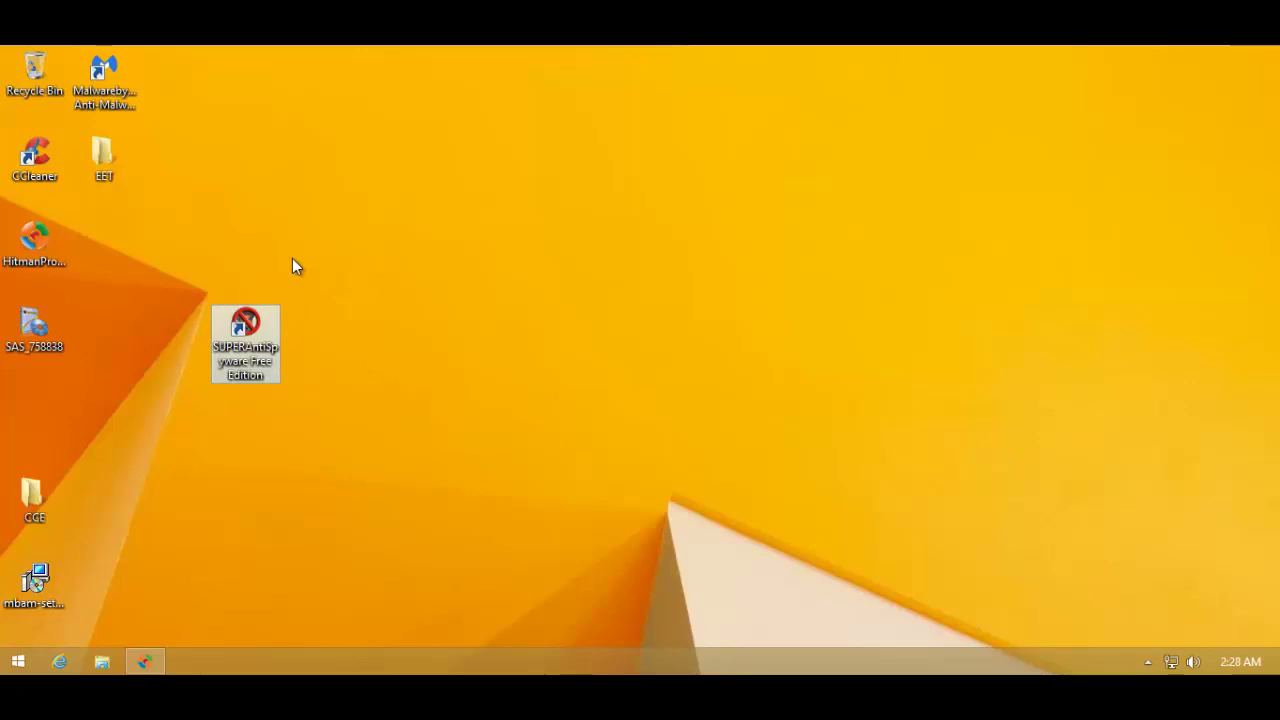
pyautogui.moveTo(290, 272); pyautogui.dragTo(178, 417)
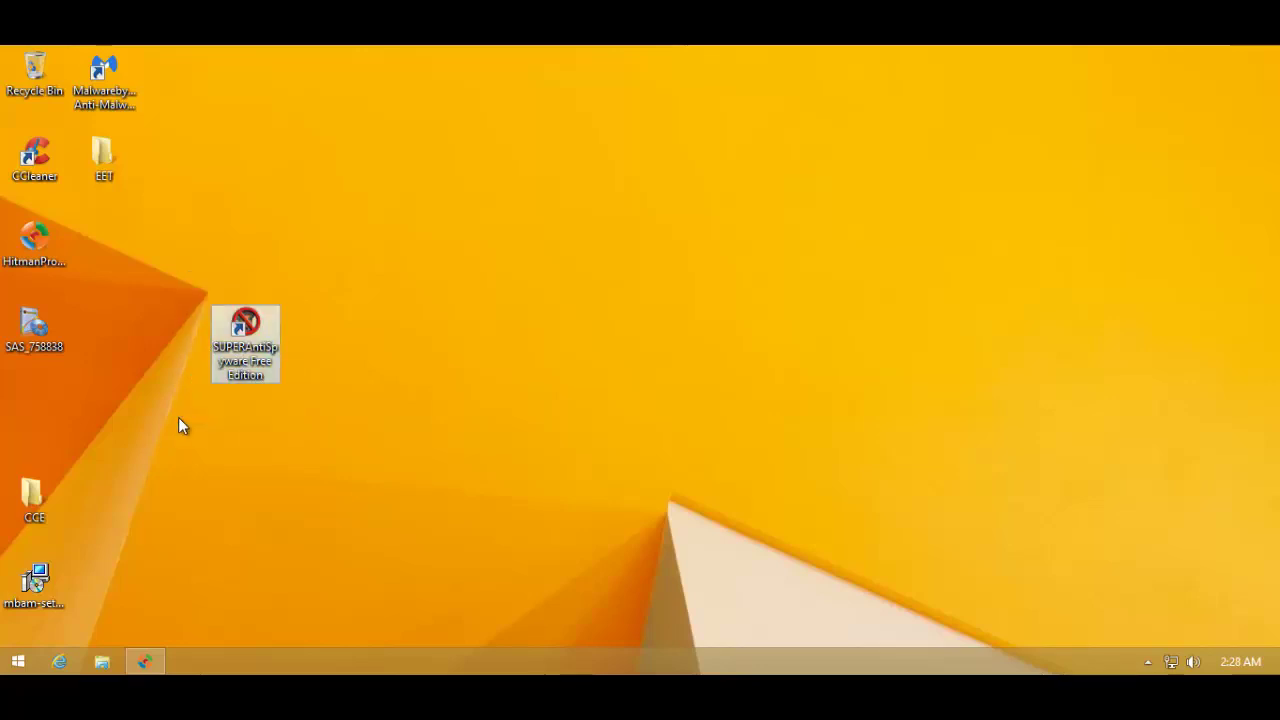
pyautogui.click(189, 366)
# - Return the SUPERAntiSpyware Free Edition shortcut to the icon column between SAS_758838 and CCE, and leave it selected
pyautogui.moveTo(230, 350); pyautogui.dragTo(40, 405)
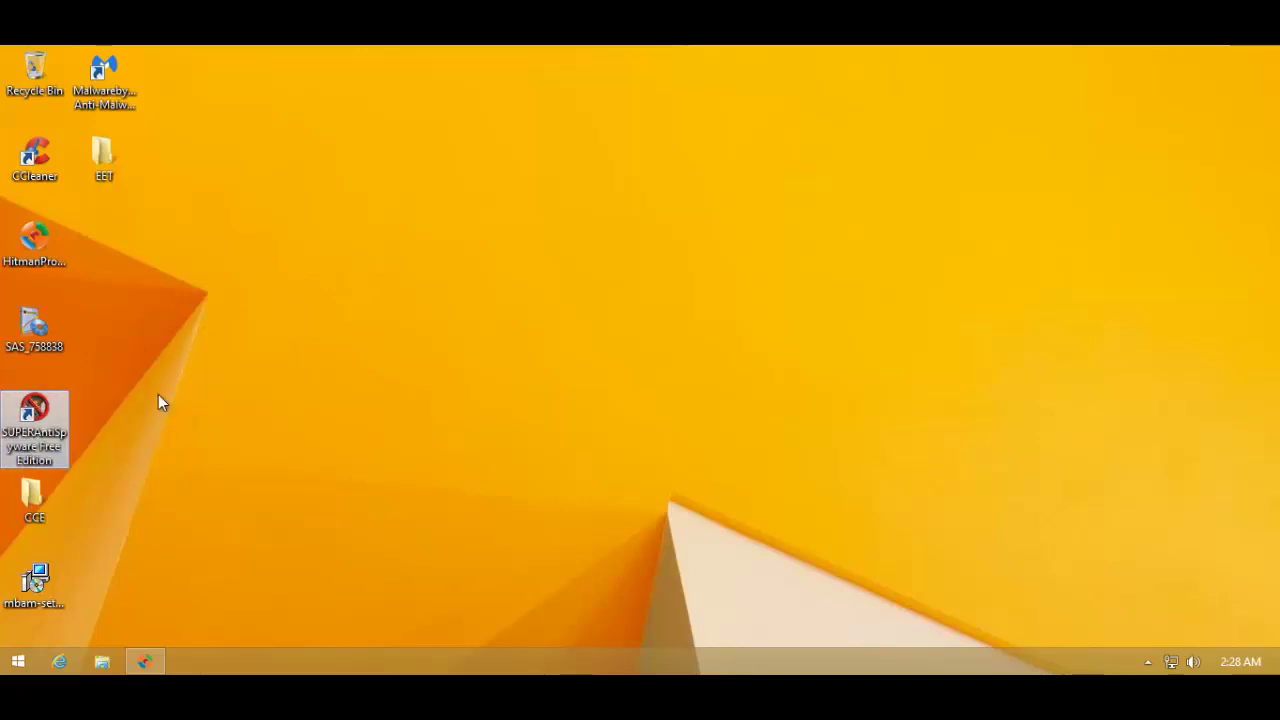
pyautogui.click(160, 430)
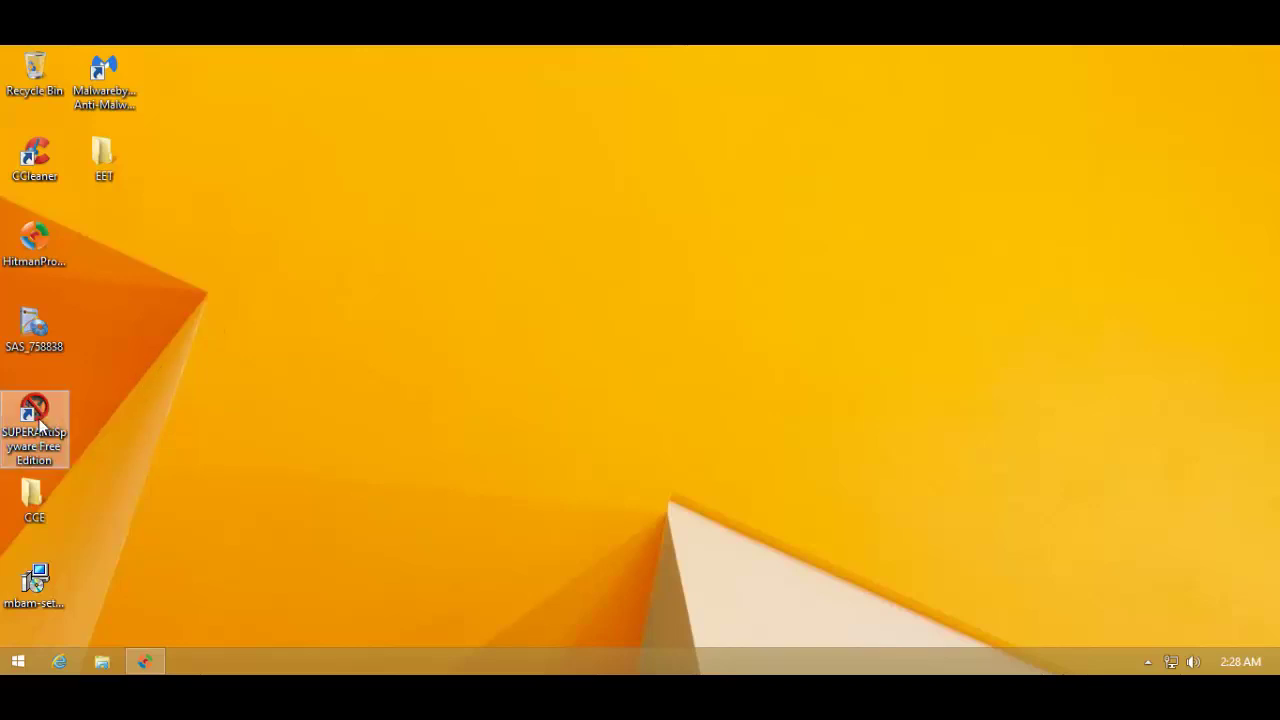
pyautogui.click(62, 512)
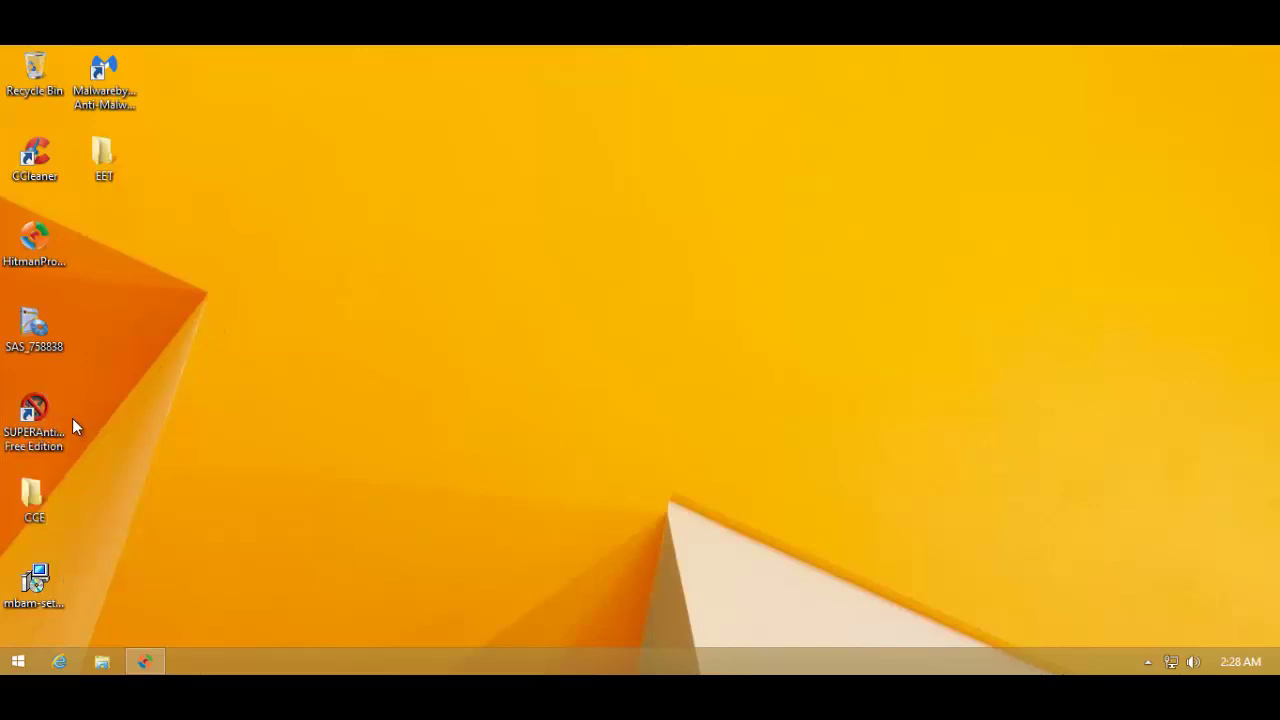
pyautogui.click(33, 420)
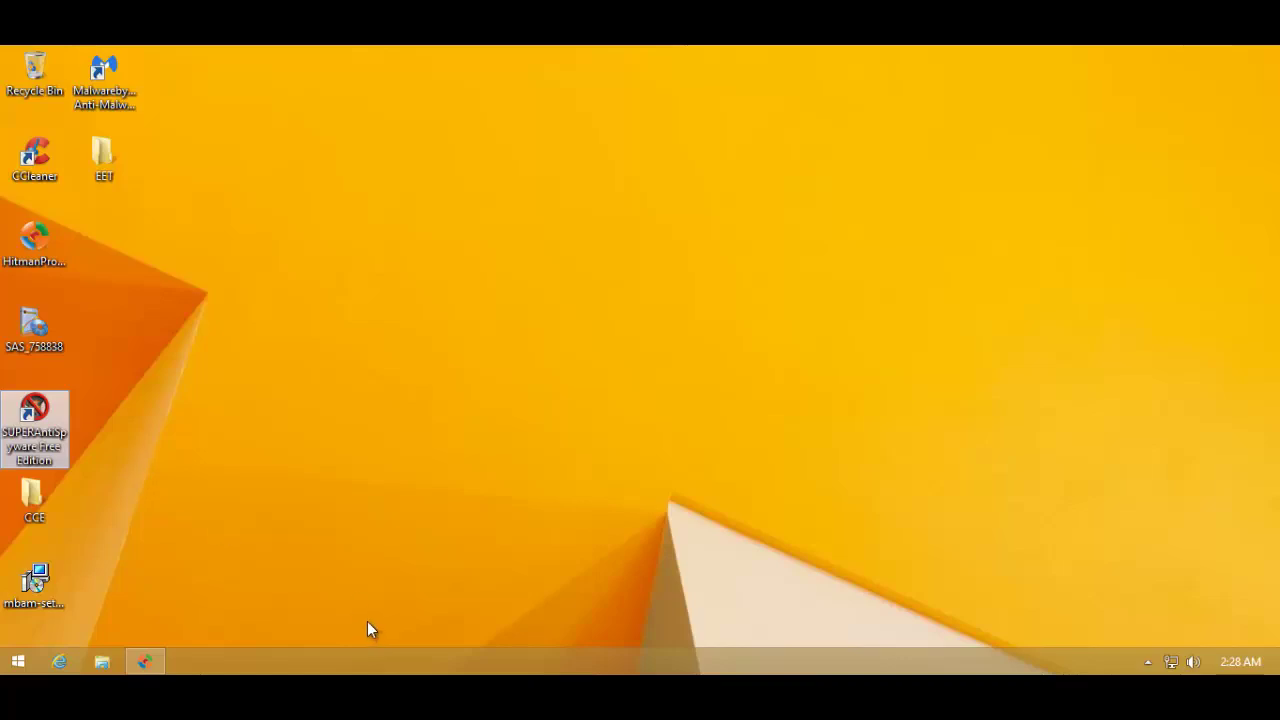